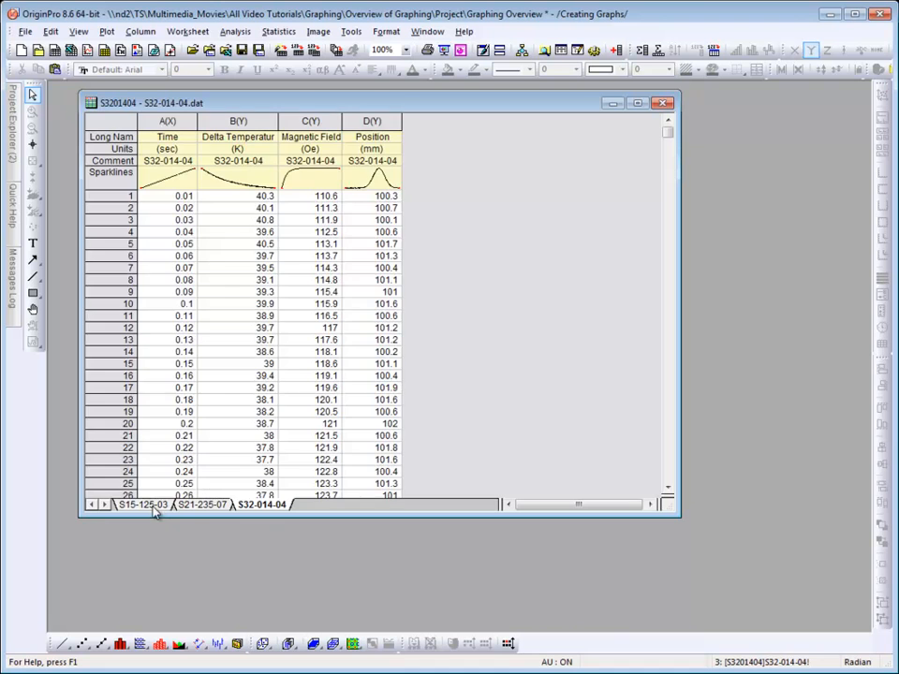
Plot the Position column of sheet S15-125-03 as a line graph
left_click(199, 505)
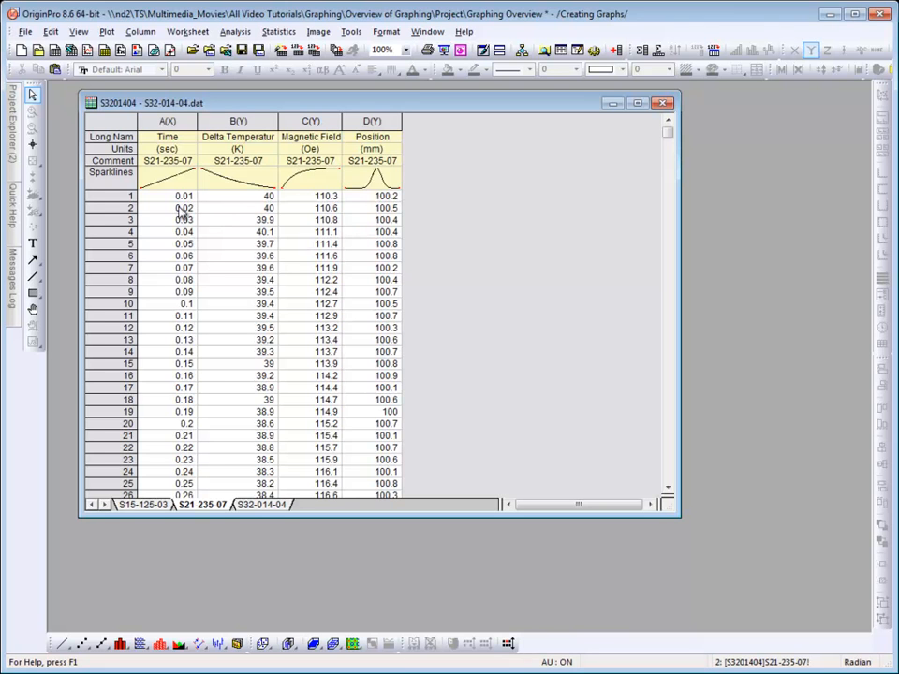
left_click(140, 504)
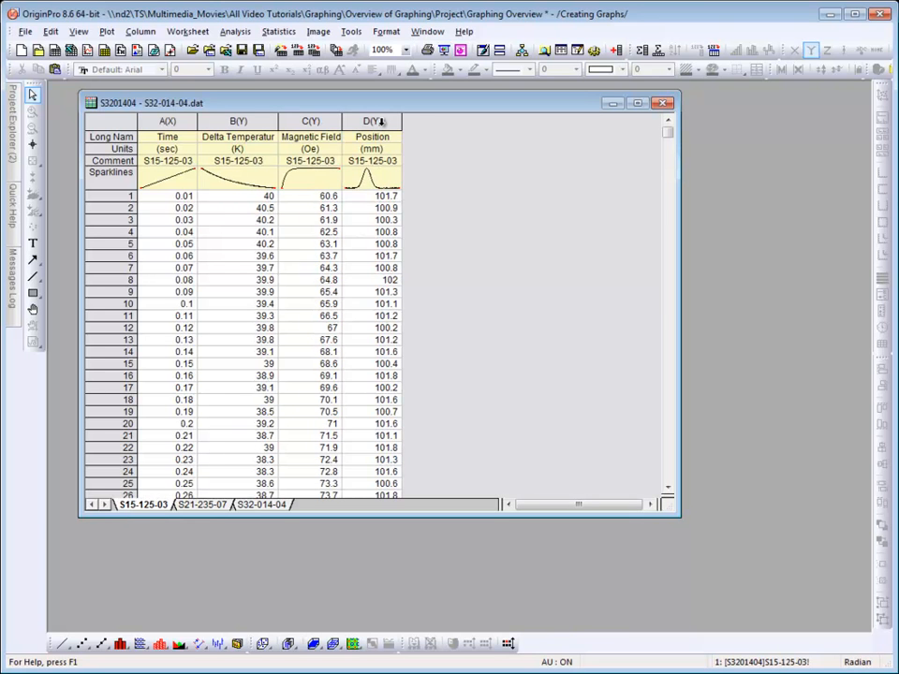
left_click(380, 121)
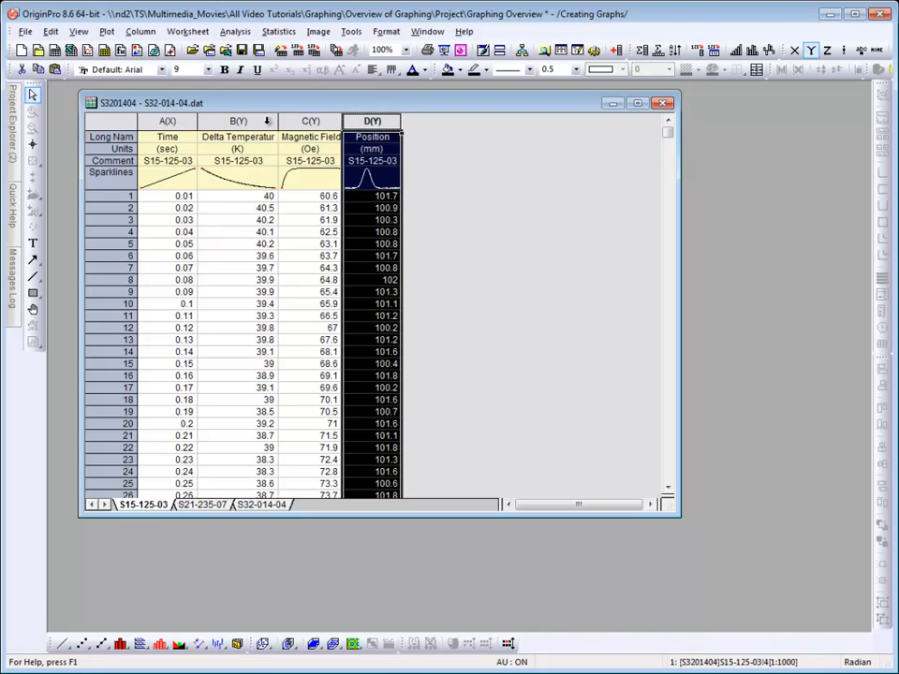
left_click(106, 31)
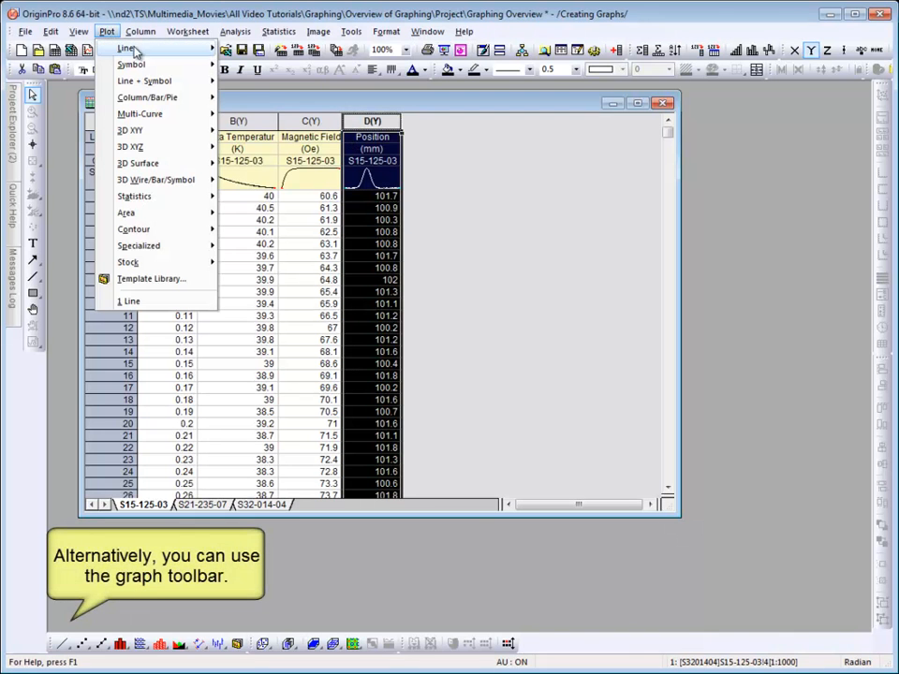
mouse_move(151, 54)
left_click(251, 49)
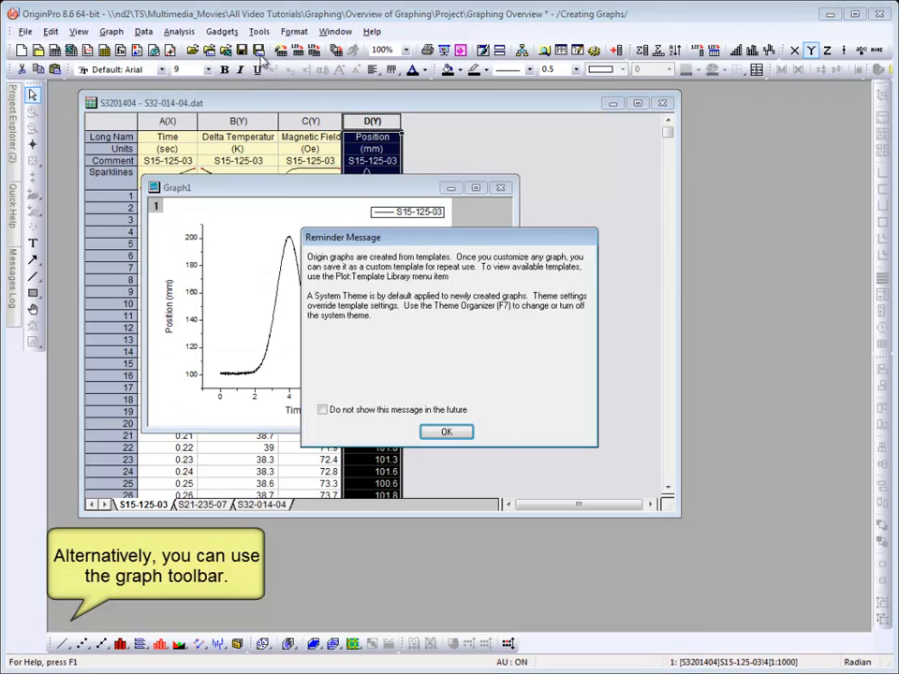
Move the reminder message about graph templates off the new graph and close it
left_click_drag(480, 243, 570, 233)
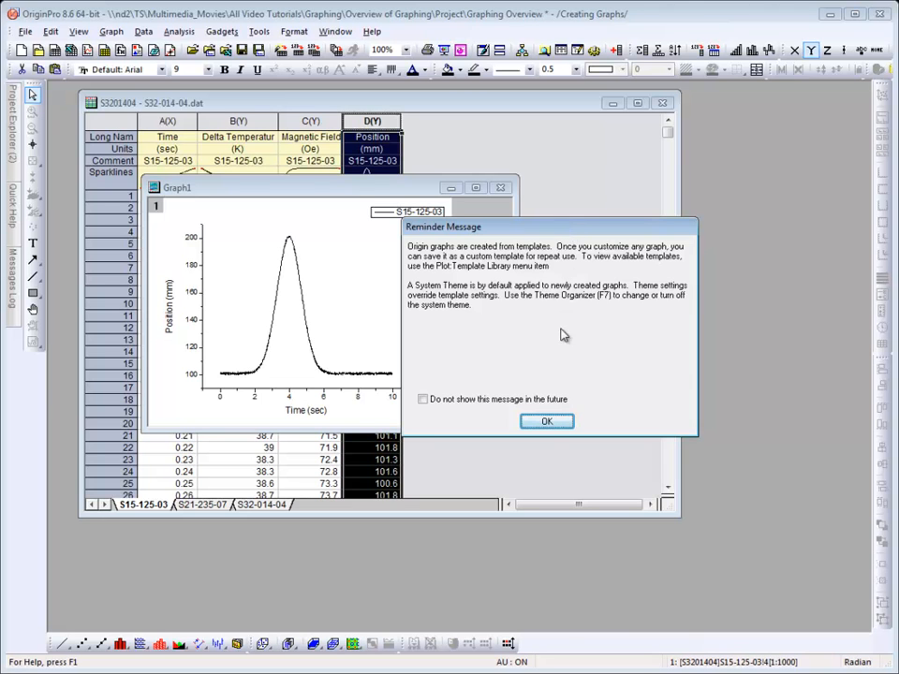
left_click(423, 399)
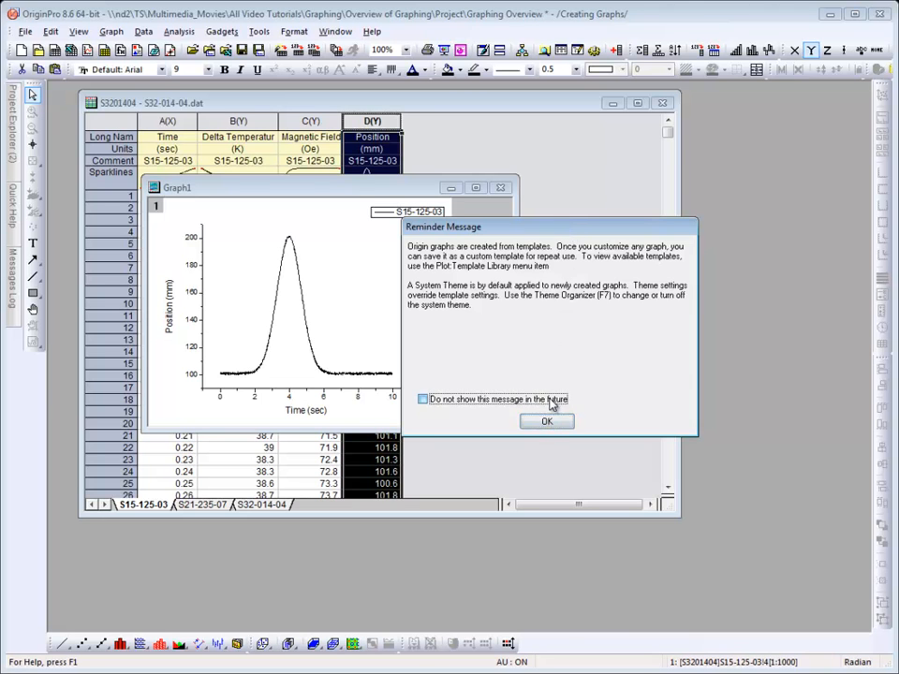
left_click(548, 422)
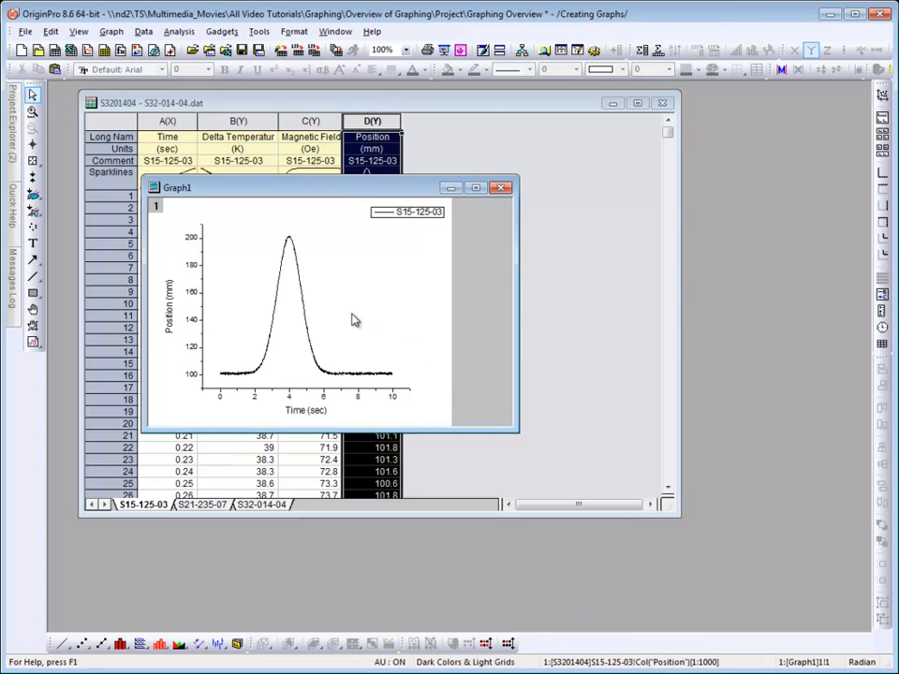
Change the colour of the Position curve in Graph1 to red
left_click(303, 297)
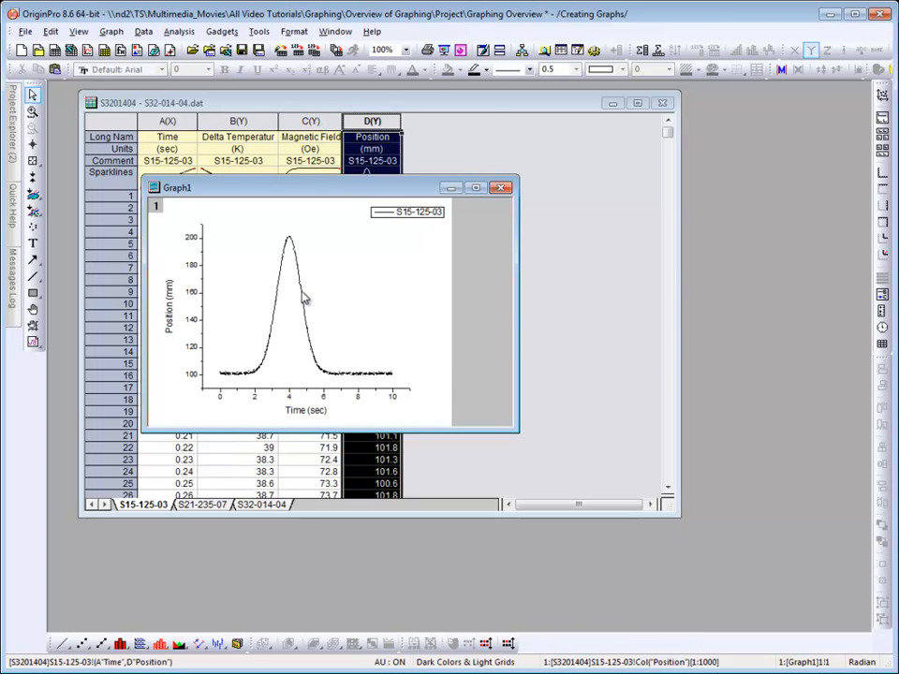
left_click(485, 70)
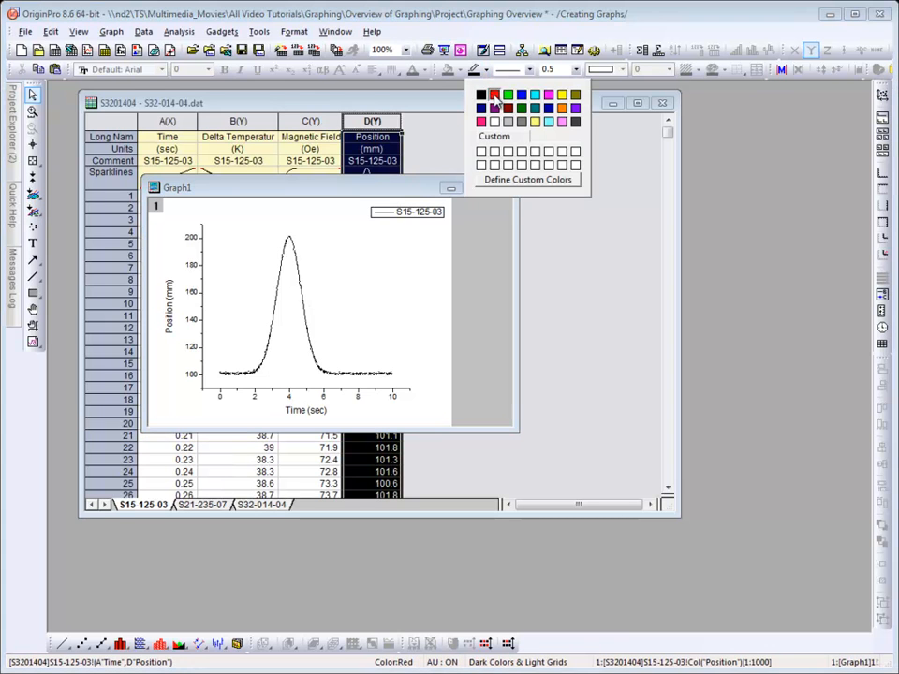
left_click(494, 96)
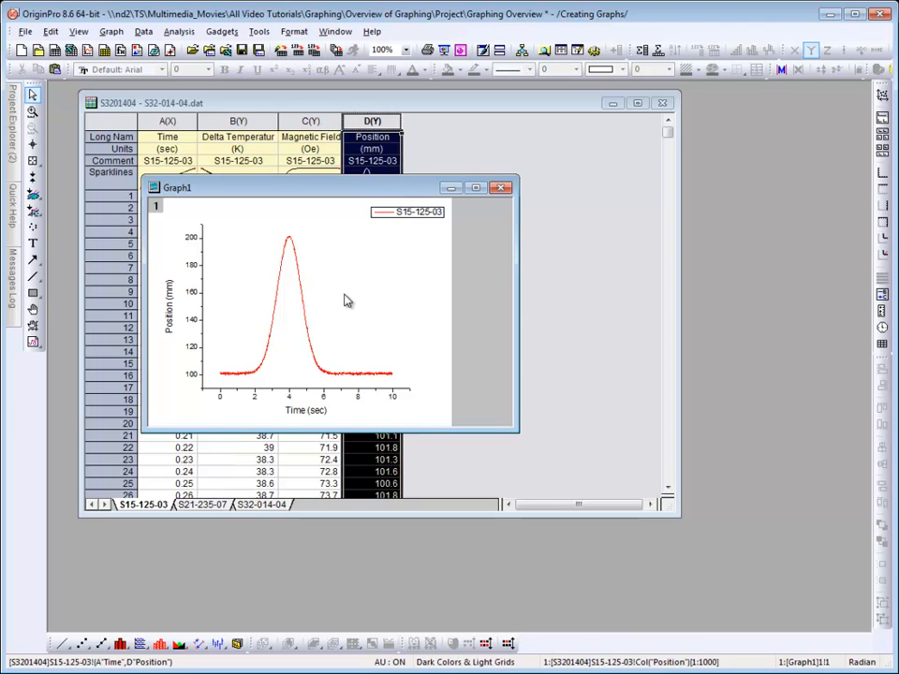
Examine the graph layer's Size/Speed and Display properties and the data plot's line settings in Plot Details
left_click(346, 301)
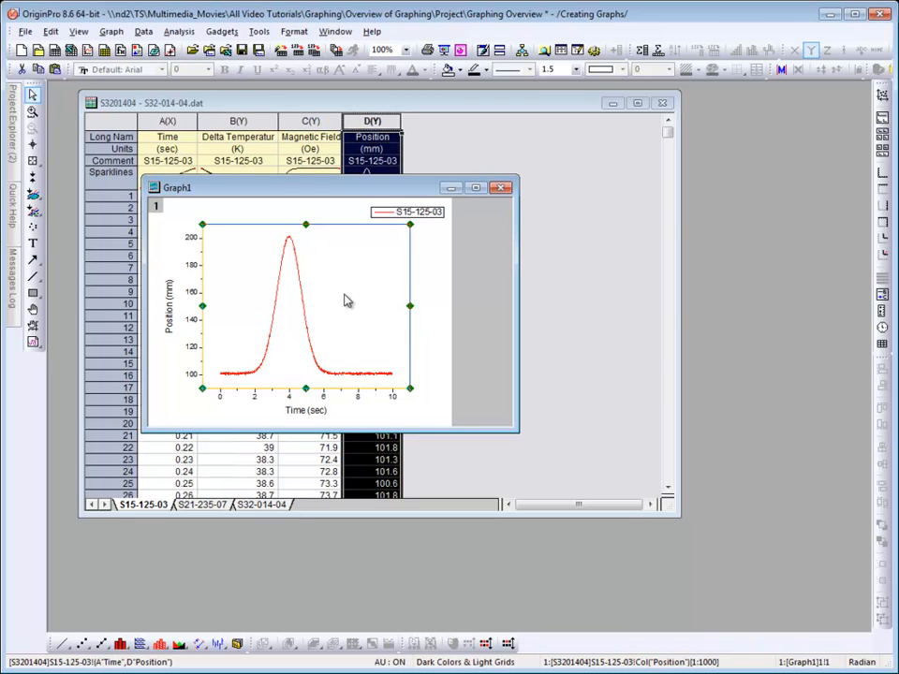
double_click(344, 300)
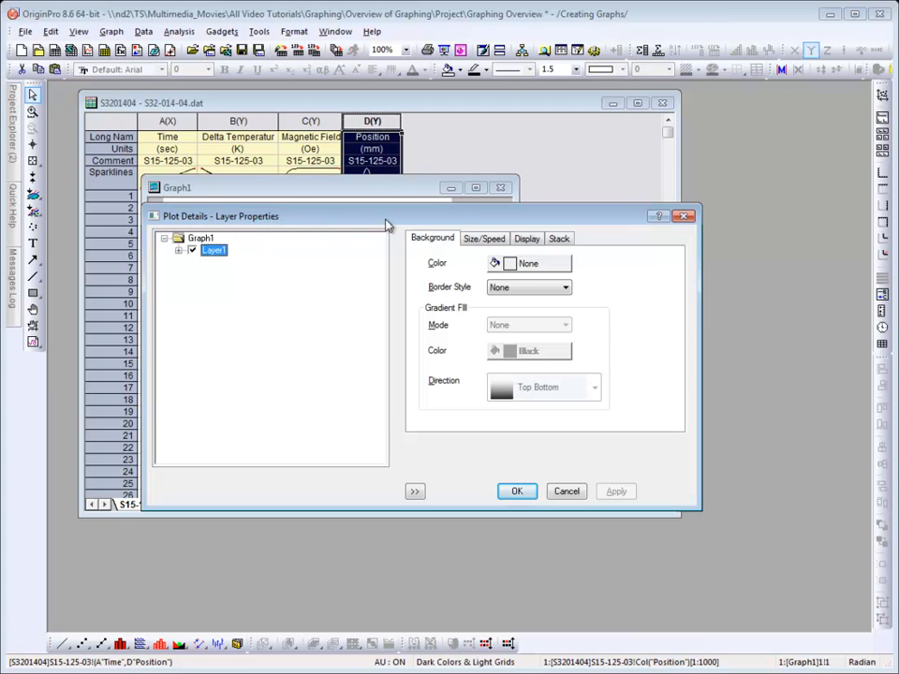
left_click(490, 239)
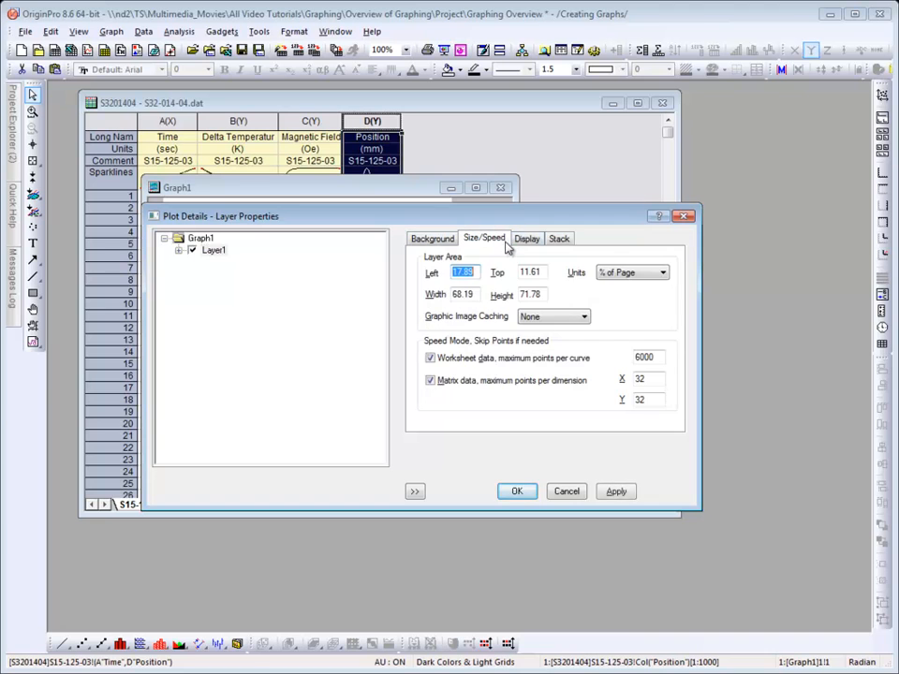
left_click(526, 241)
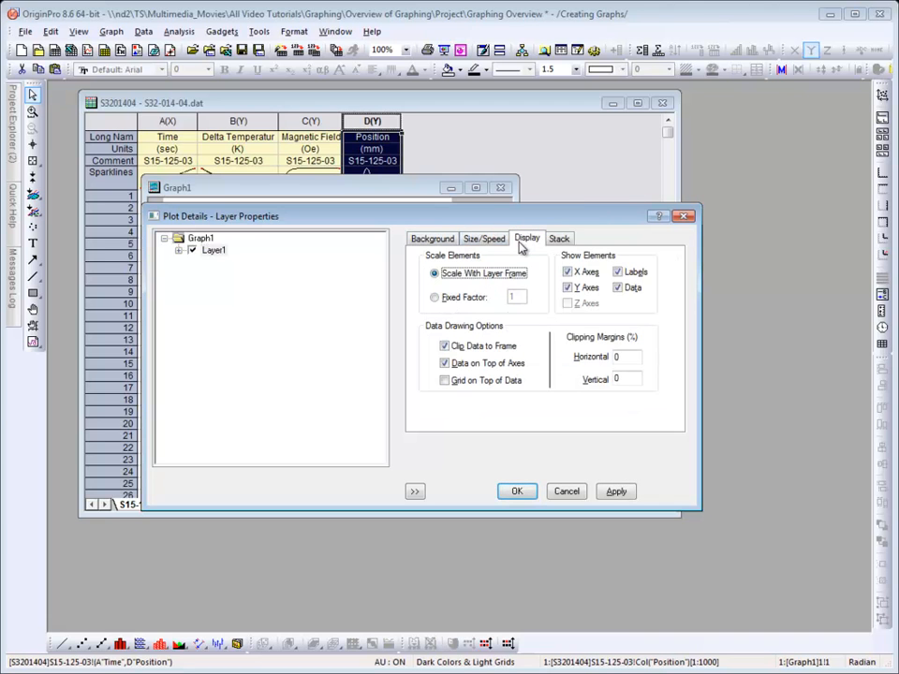
left_click(180, 251)
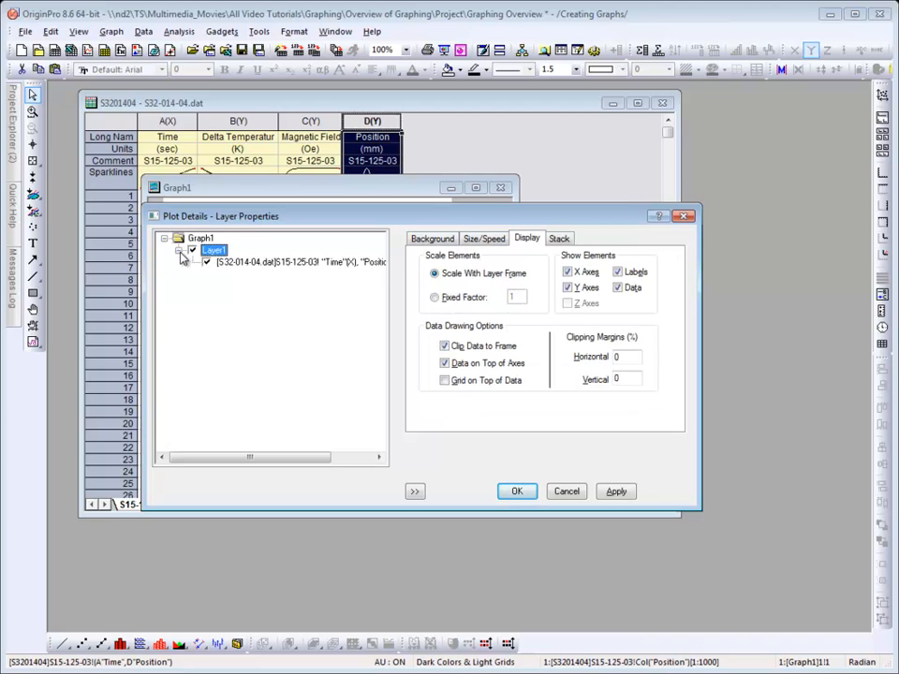
left_click(272, 263)
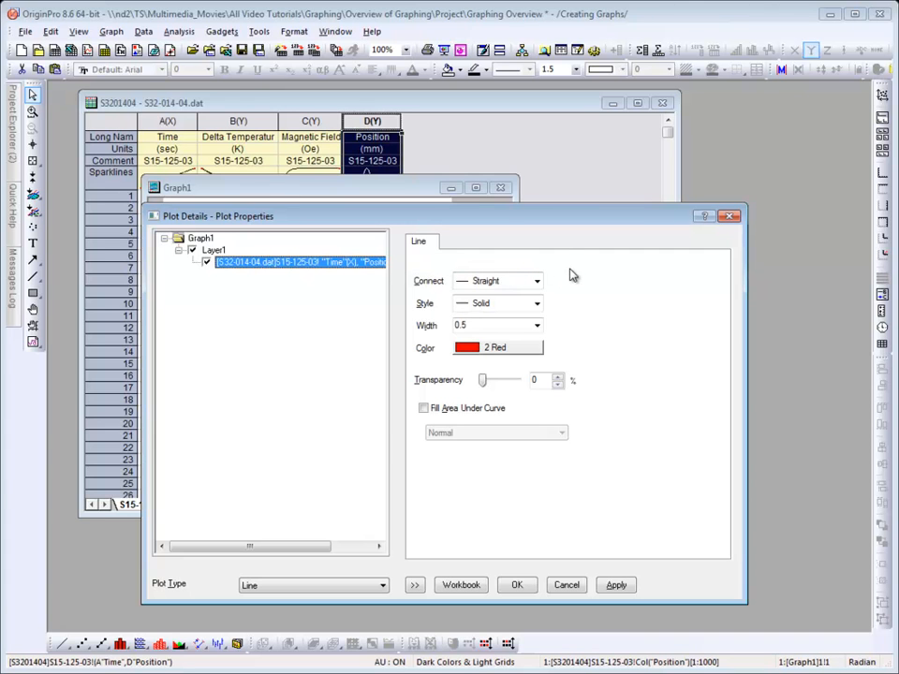
left_click(517, 585)
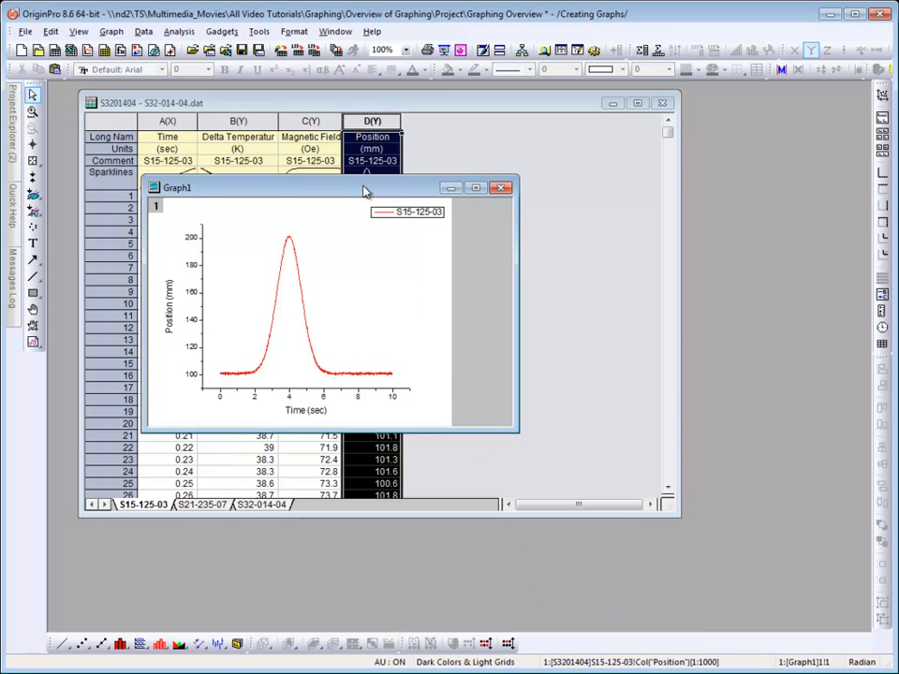
Place Graph1 beside the narrowed workbook and add sheet S32-014-04's Position column to it, rescaling the axes to show all data
left_click_drag(365, 191, 688, 204)
left_click_drag(681, 162, 449, 162)
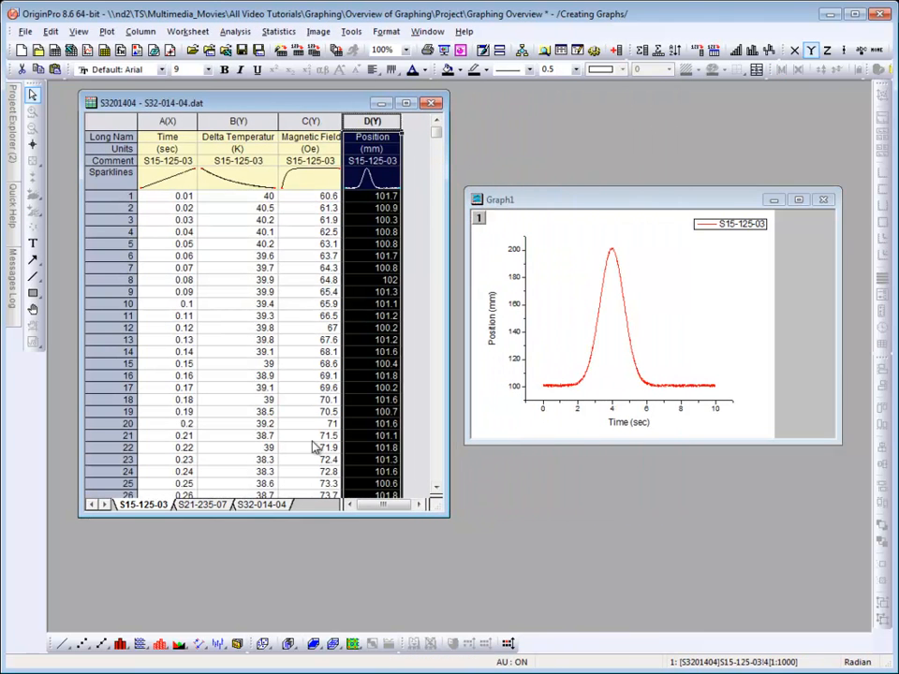
left_click(262, 504)
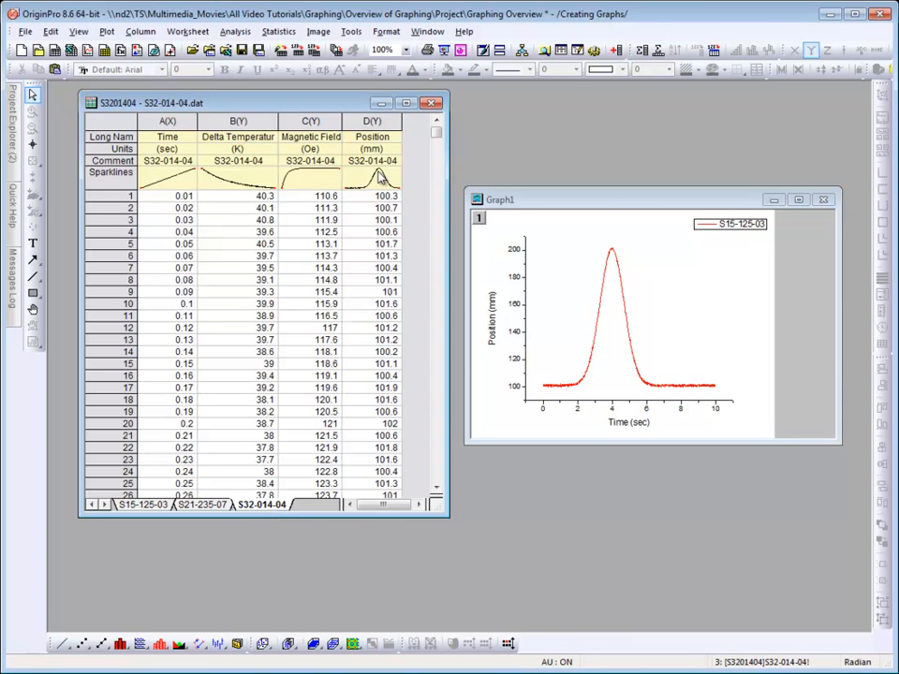
left_click(374, 121)
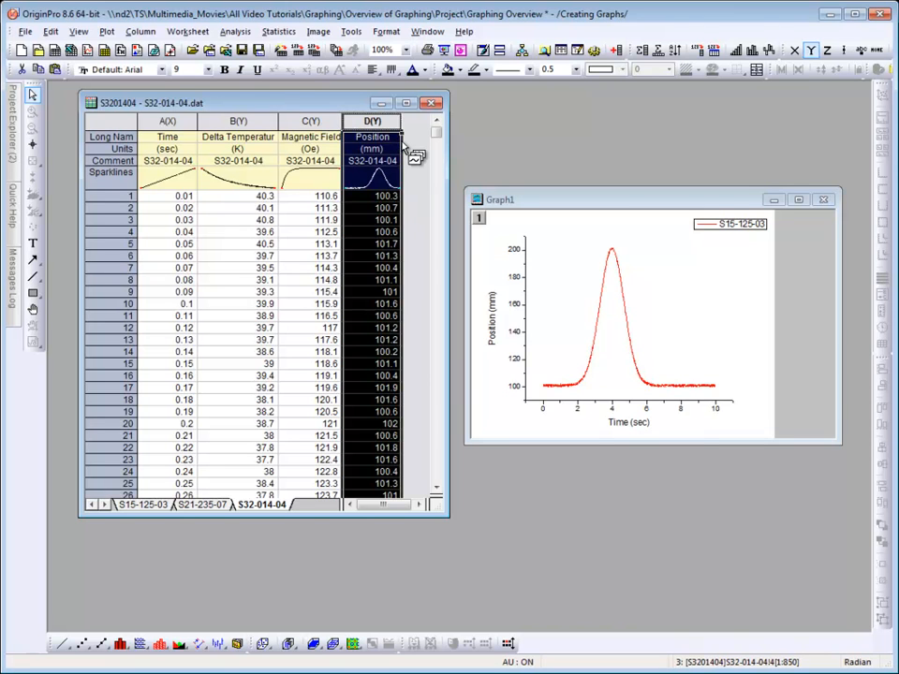
left_click_drag(405, 146, 575, 302)
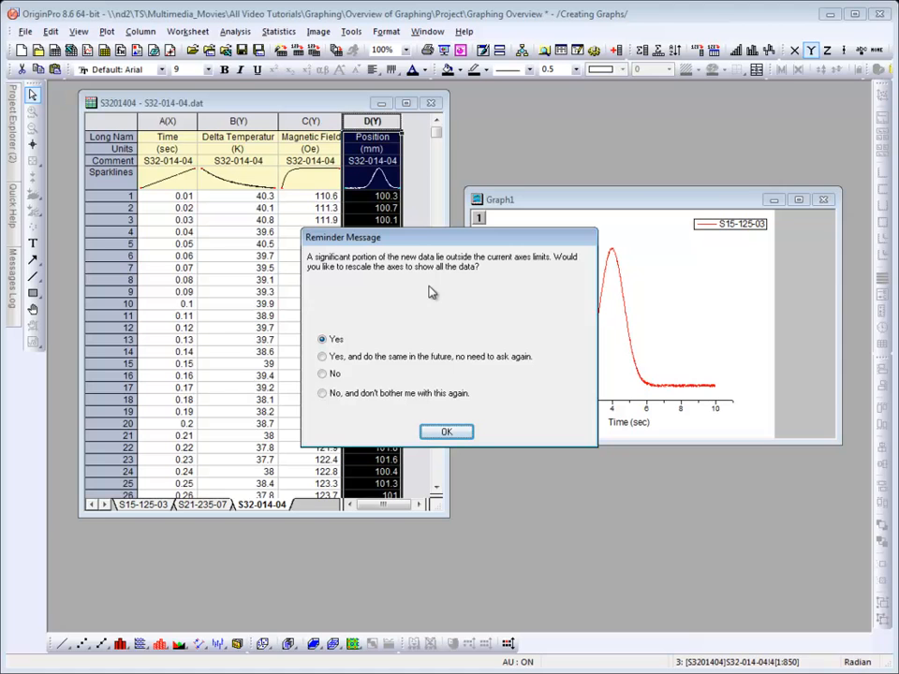
left_click(447, 433)
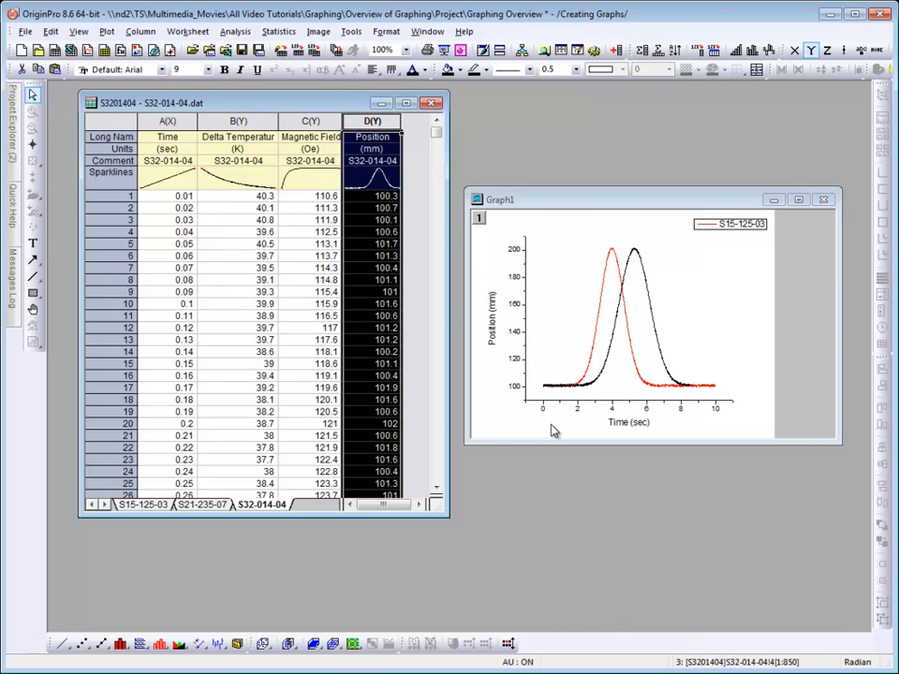
Add sheet S21-235-07's Position dataset to Layer1 through Layer Contents, with the available datasets sorted by Long Name
double_click(479, 219)
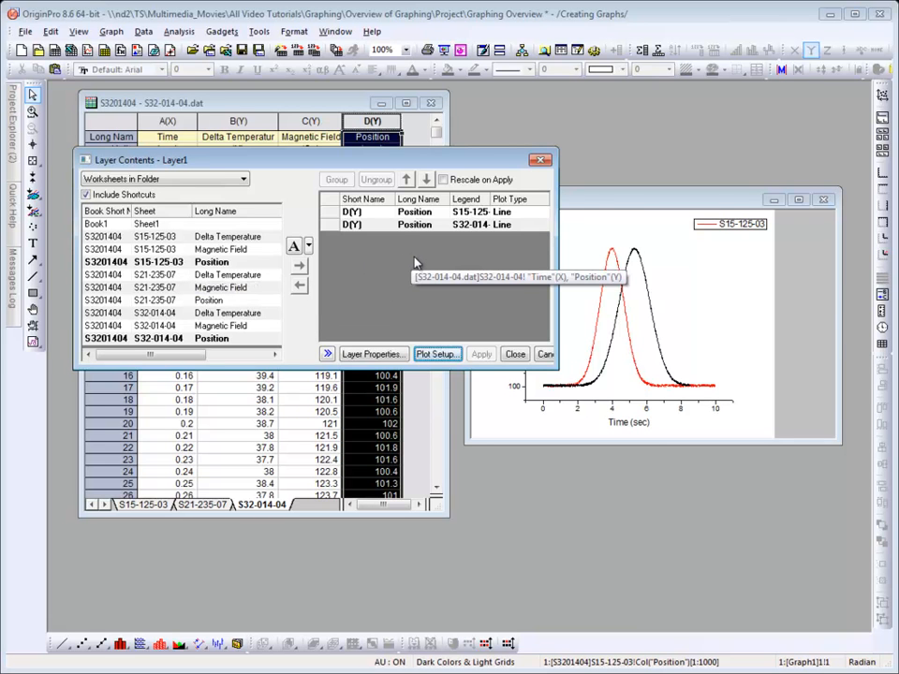
left_click(240, 180)
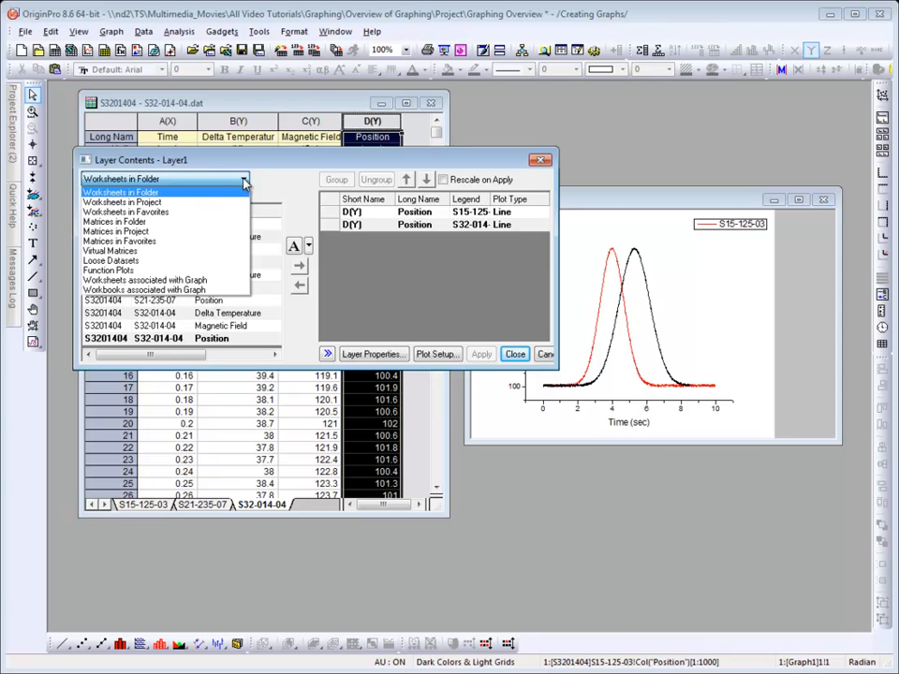
left_click(238, 181)
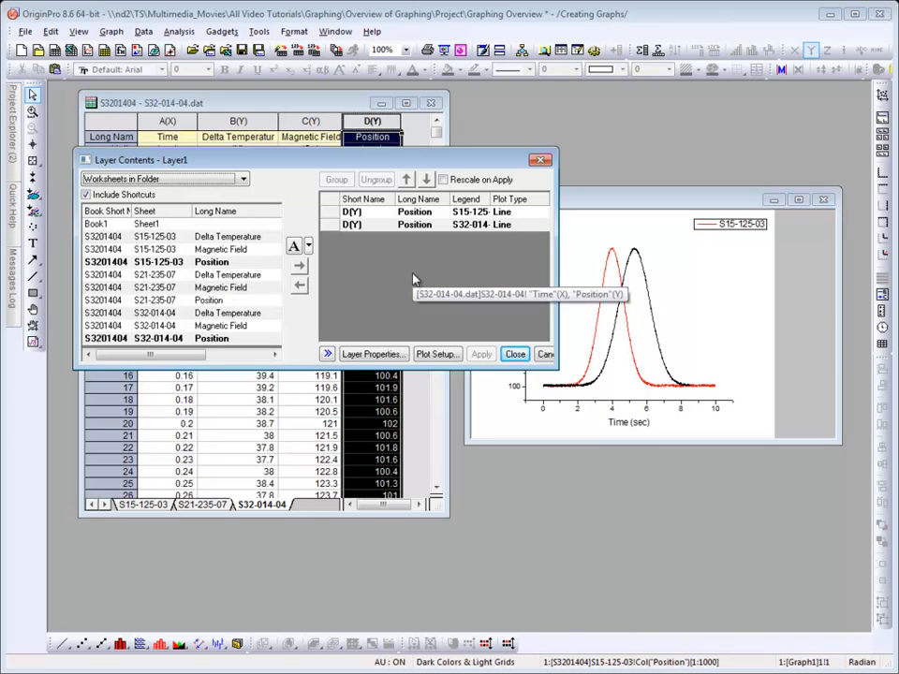
left_click(246, 213)
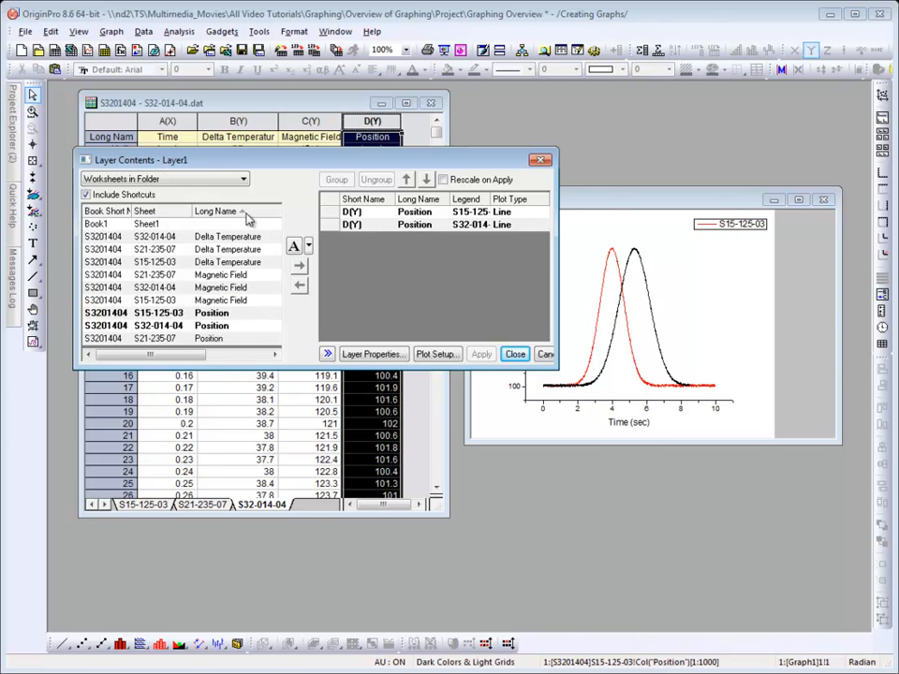
left_click(223, 344)
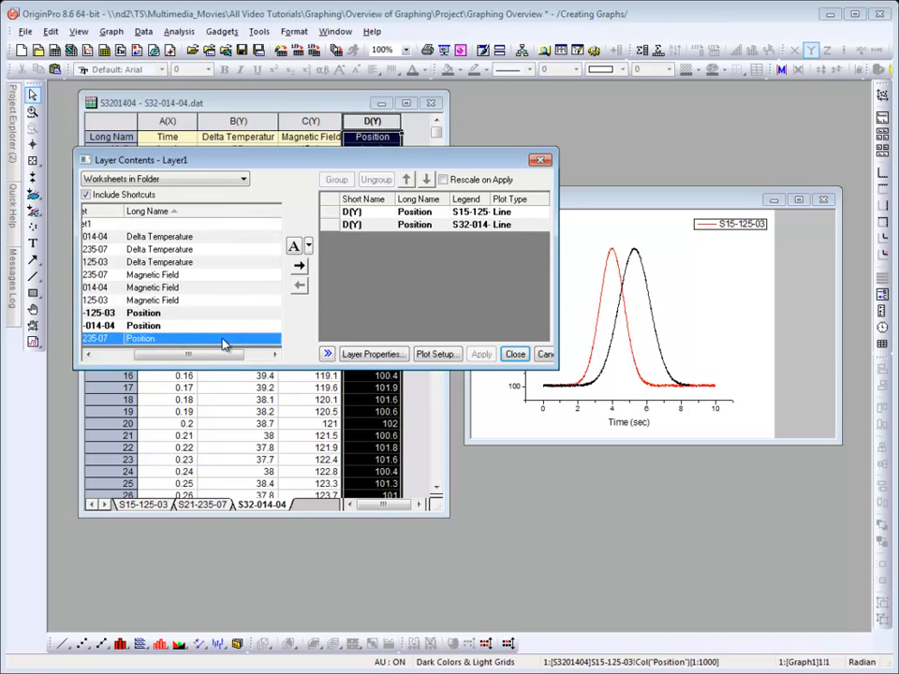
left_click(299, 269)
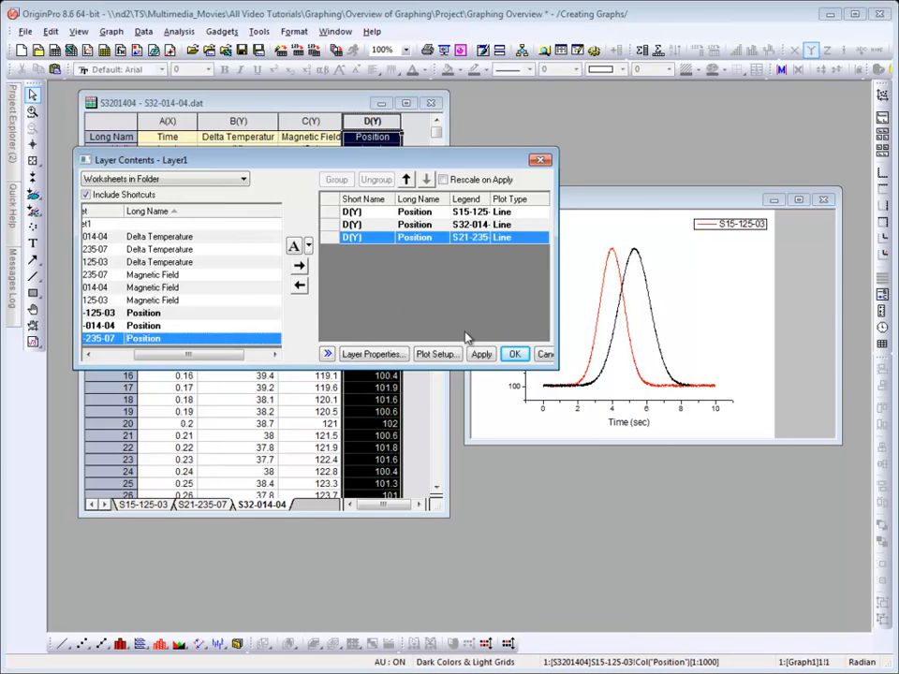
left_click(482, 354)
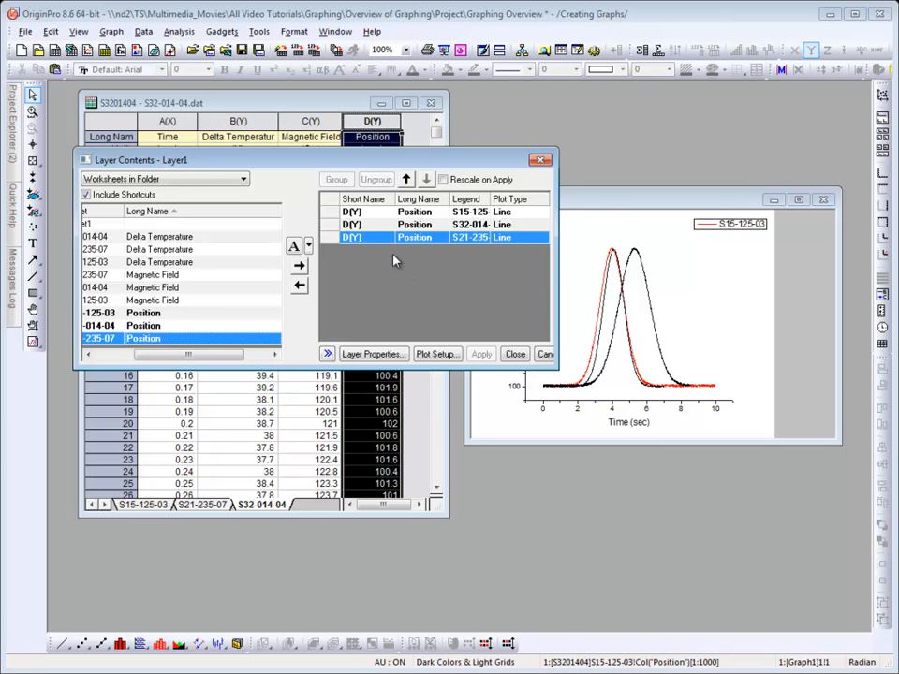
Group the three Position plots in Layer1 and accept the layer contents
left_click(372, 225, "shift")
left_click(371, 217, "shift")
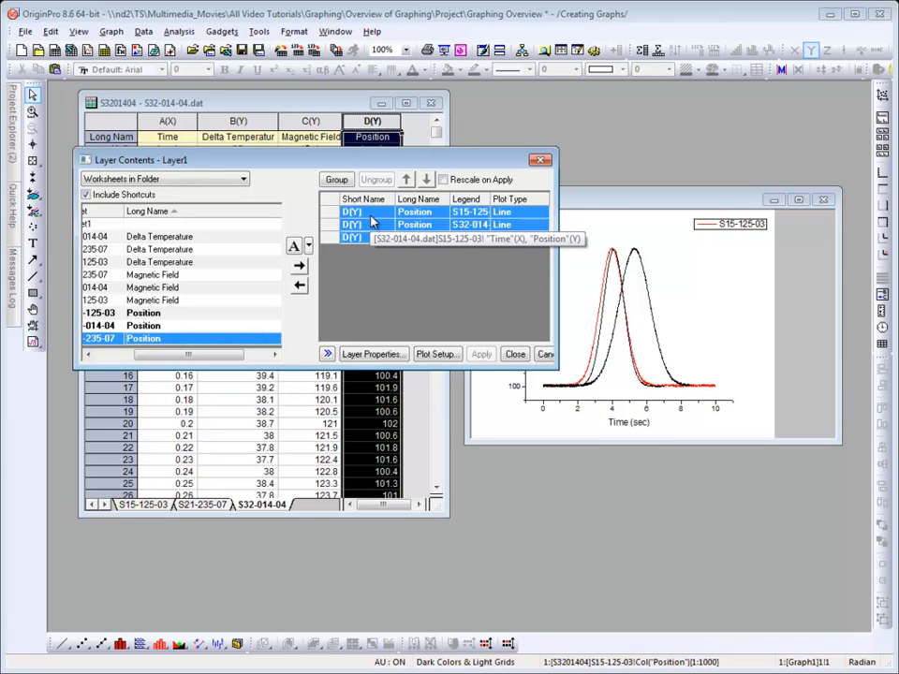
left_click(339, 181)
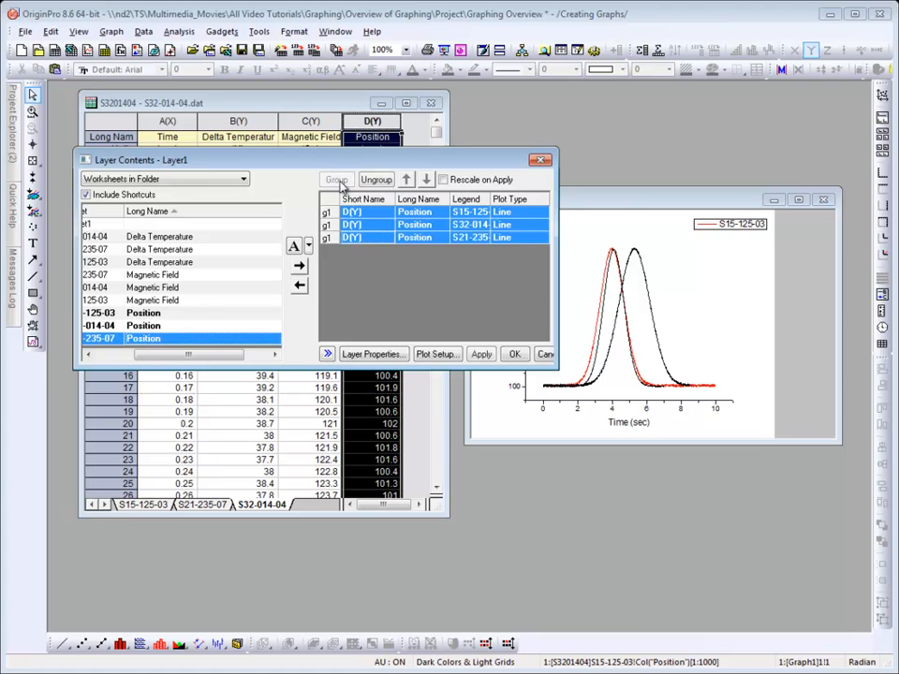
left_click(515, 355)
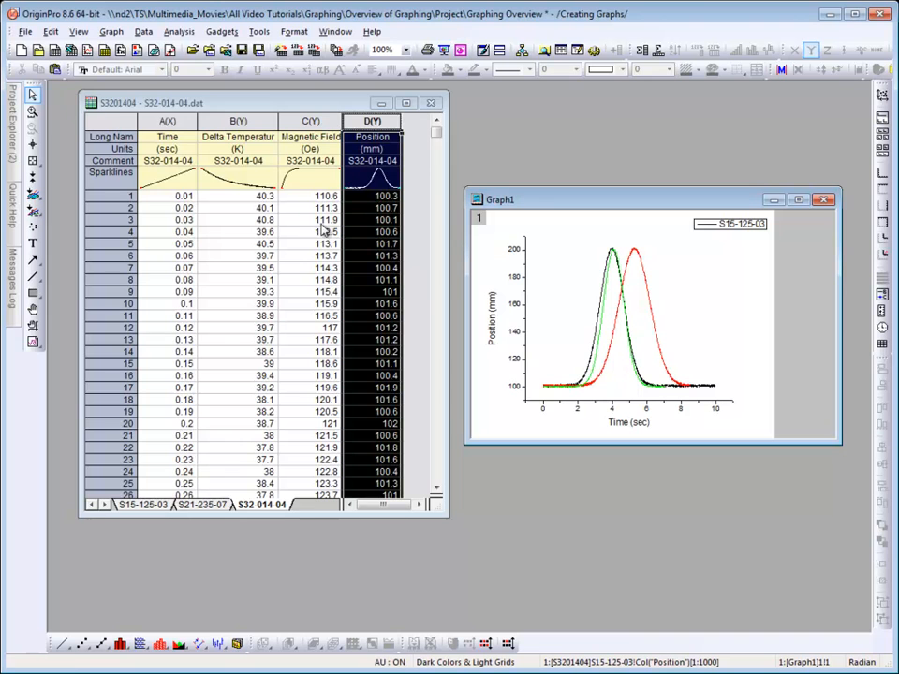
Update Graph1's legend in Update mode, using each dataset's Comment (1st line) as the legend text
left_click(111, 31)
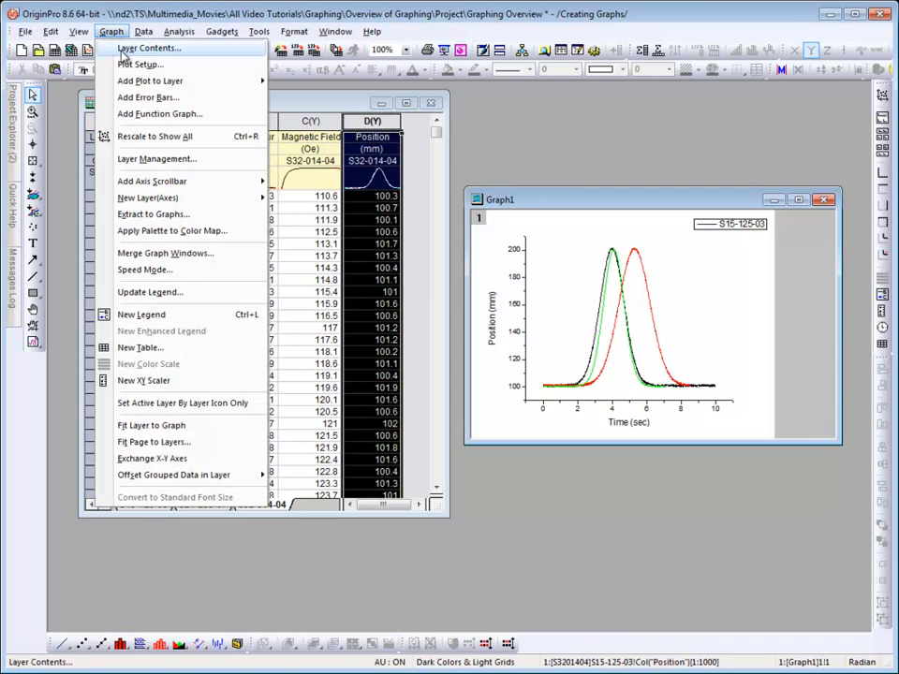
left_click(208, 296)
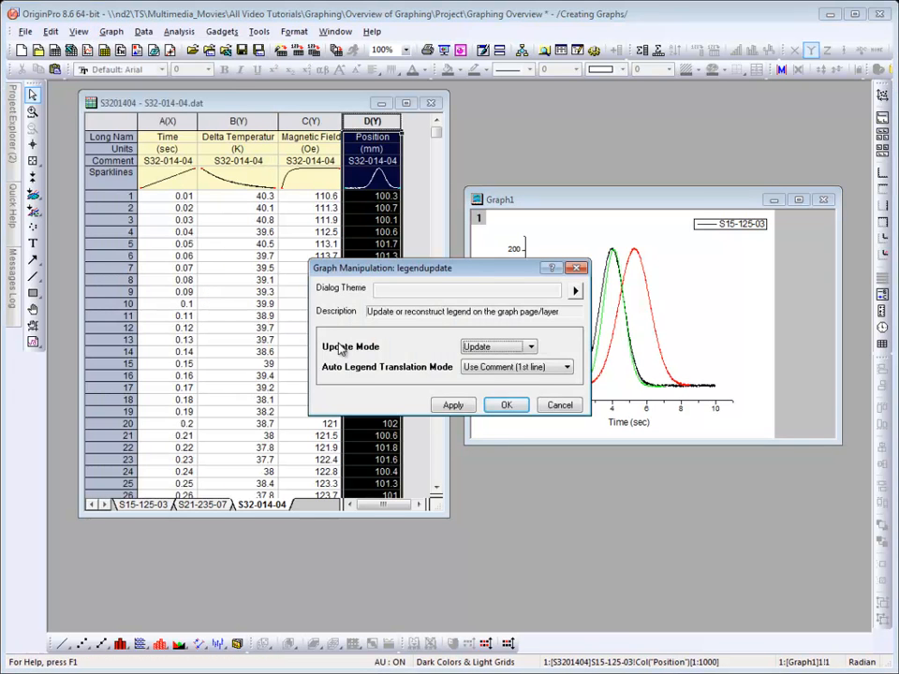
left_click(505, 405)
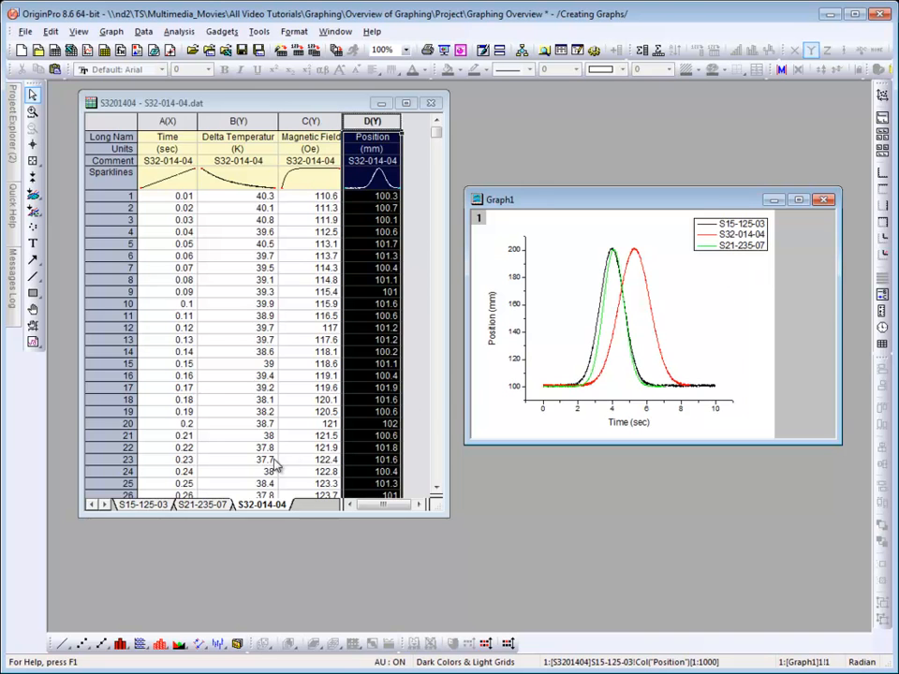
Create a Double-Y graph of the Delta Temperature and Position columns from sheet S21-235-07
left_click(208, 505)
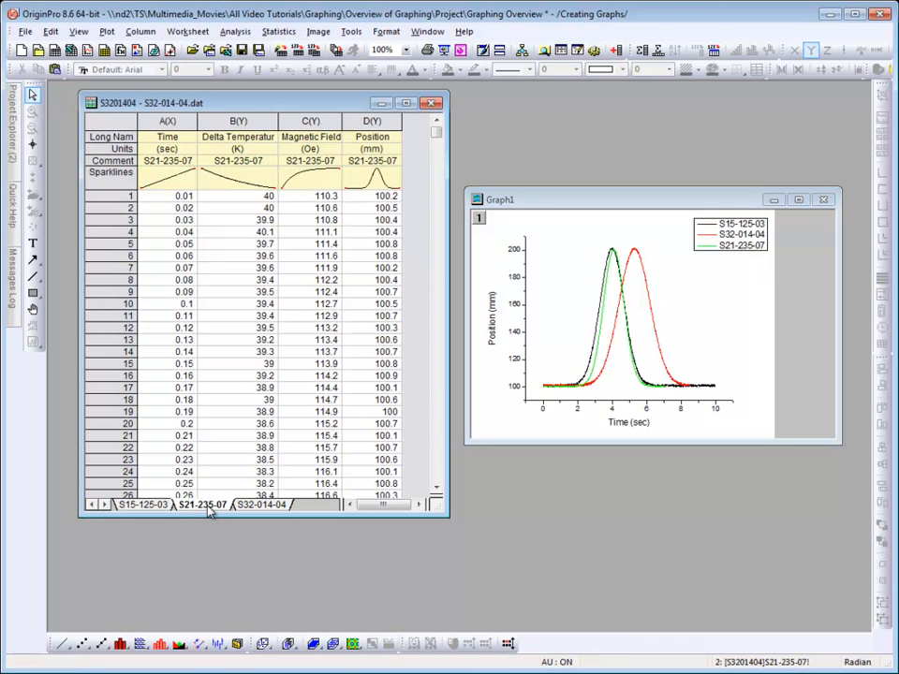
left_click(242, 121)
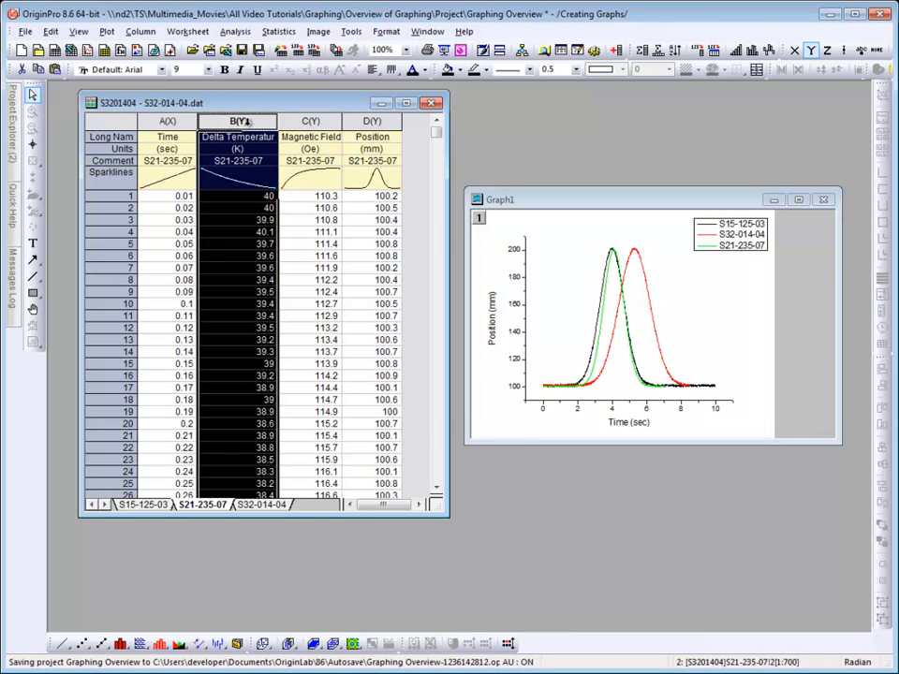
left_click(364, 122, "ctrl")
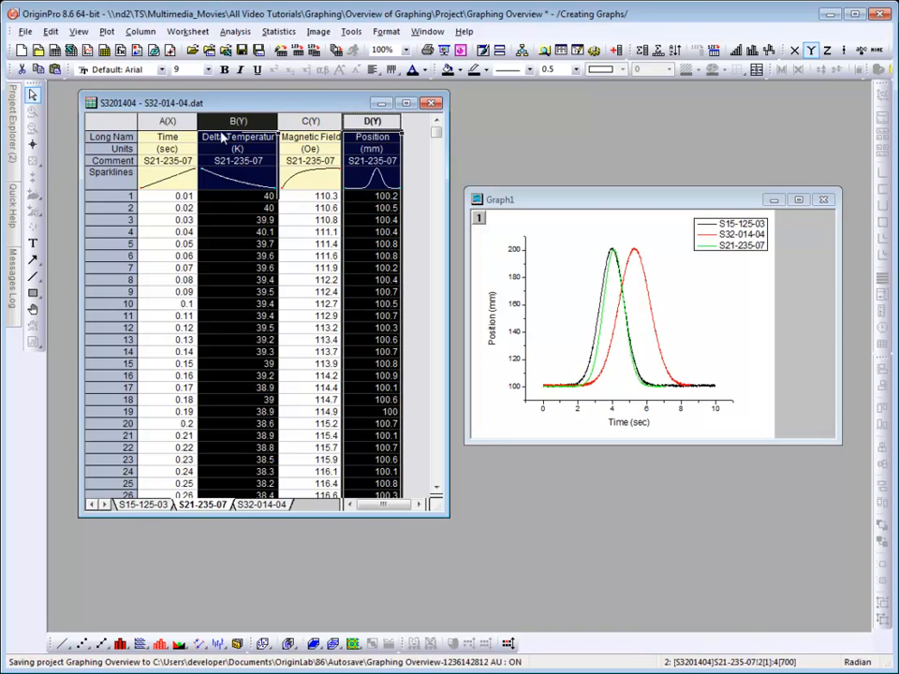
left_click(106, 32)
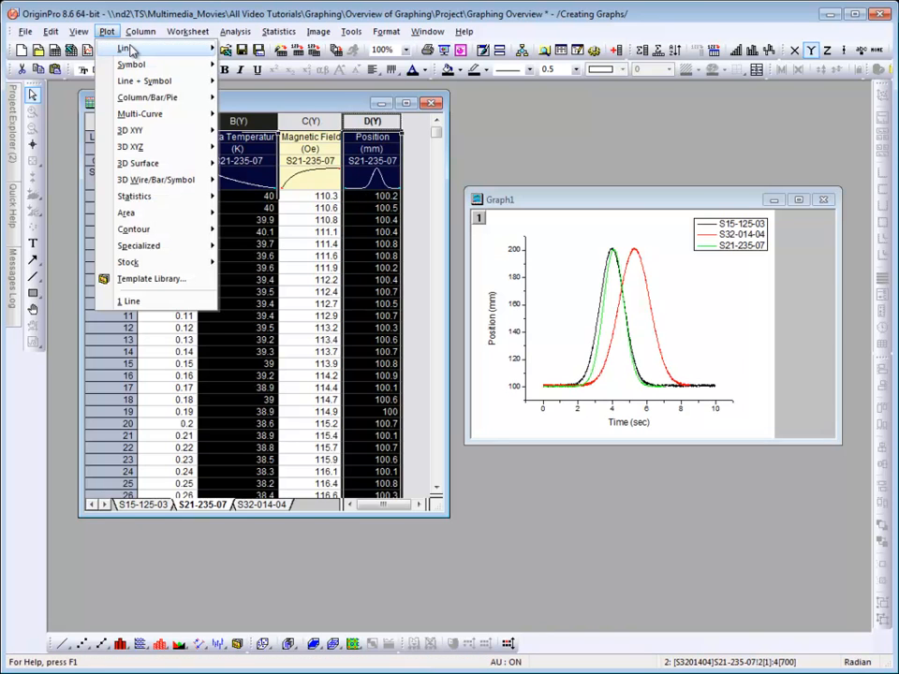
mouse_move(173, 117)
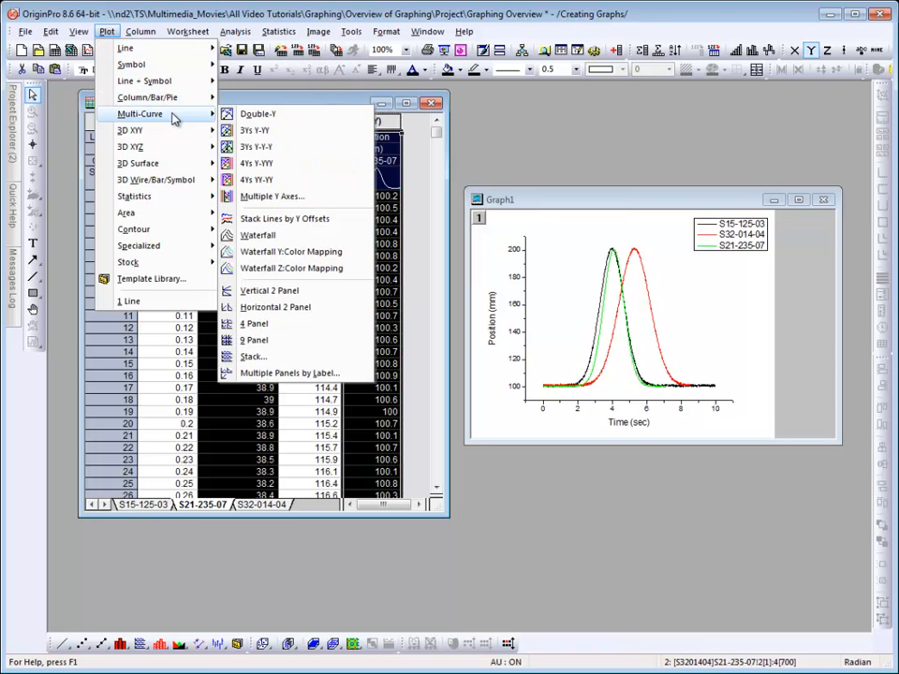
left_click(289, 119)
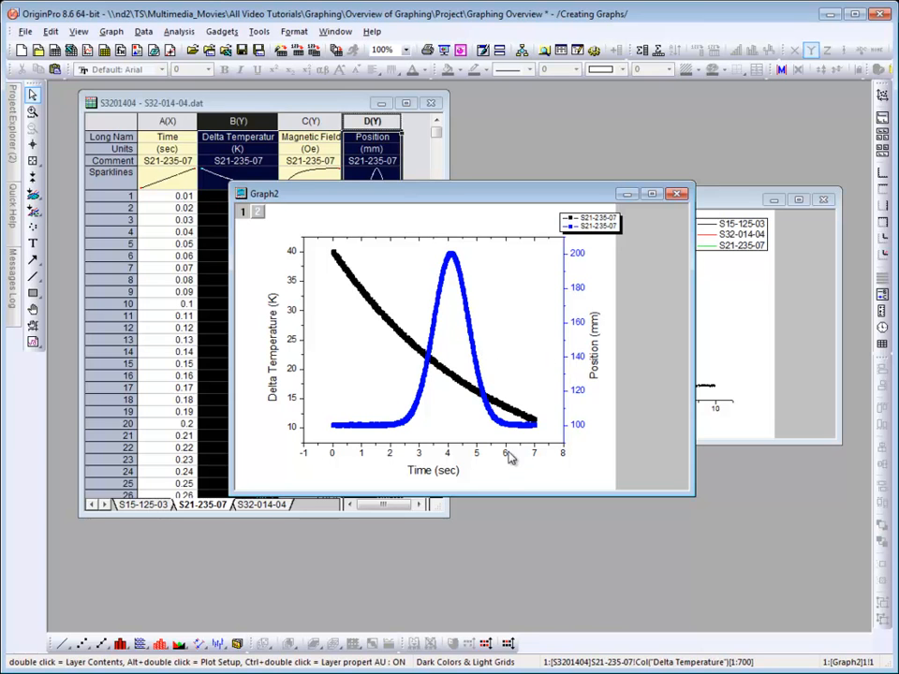
Start a line plot from the workbook with no columns selected, and choose all three sheets in Plot Setup as the source data
left_click(301, 107)
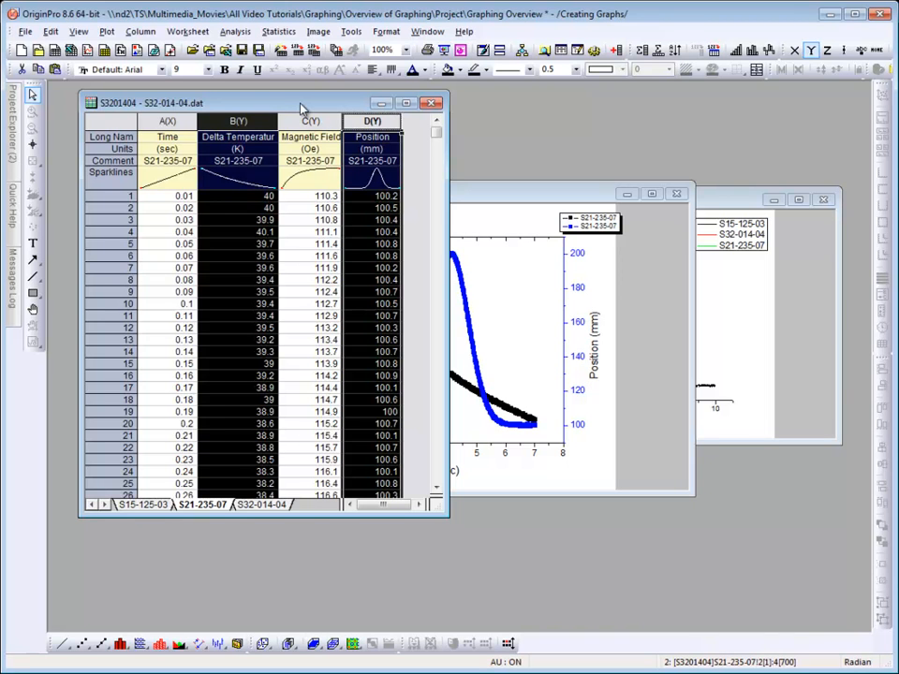
left_click(416, 151)
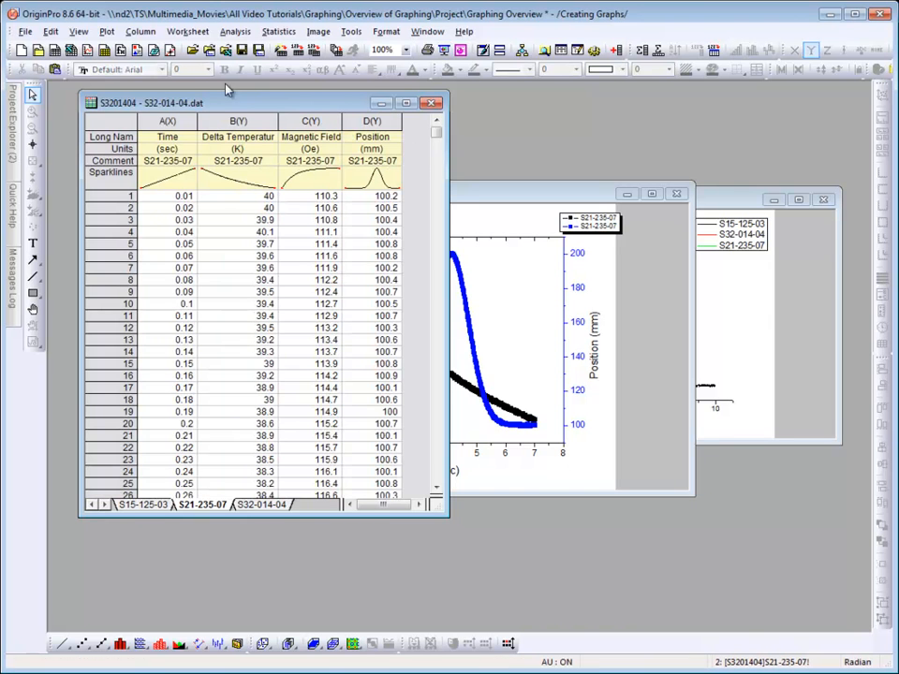
left_click(108, 34)
mouse_move(114, 45)
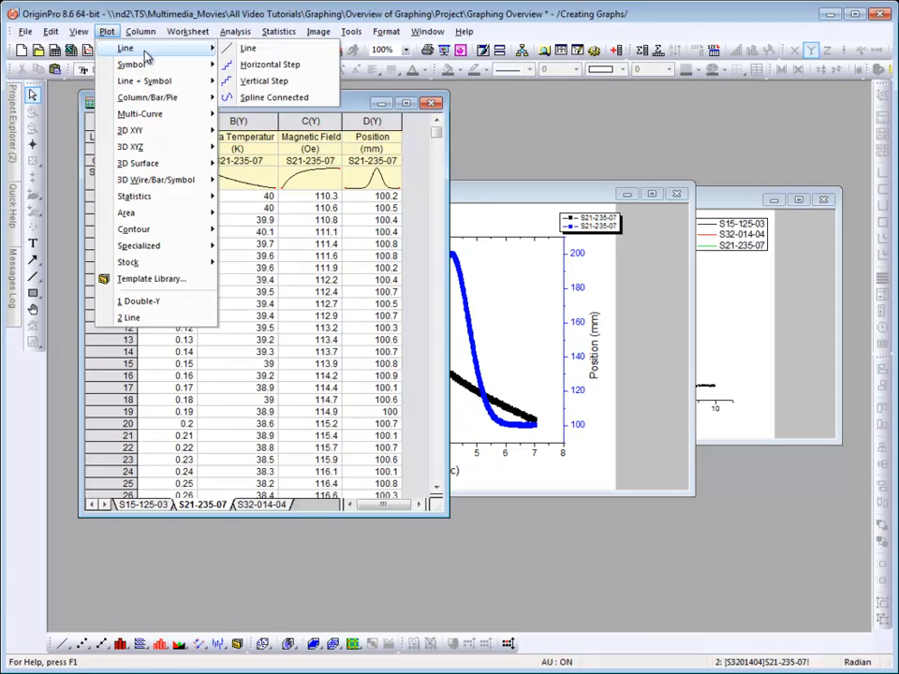
left_click(251, 49)
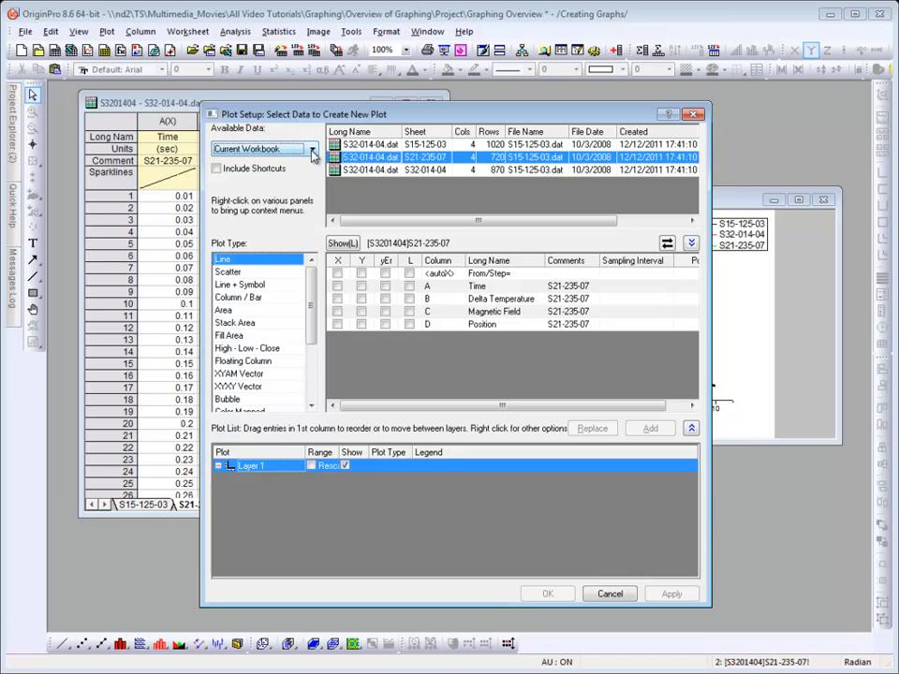
left_click(312, 151)
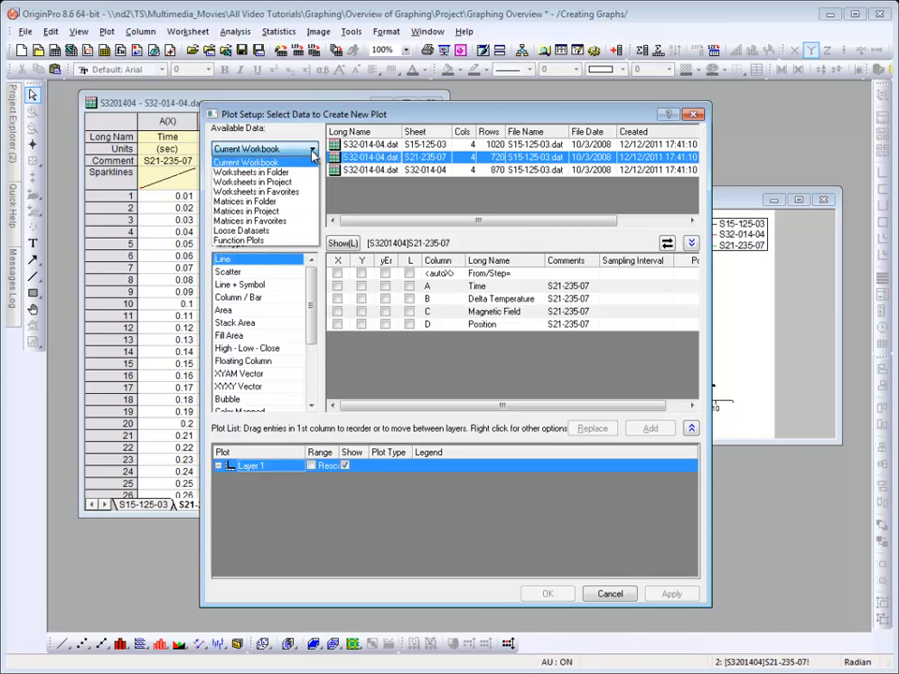
left_click(305, 140)
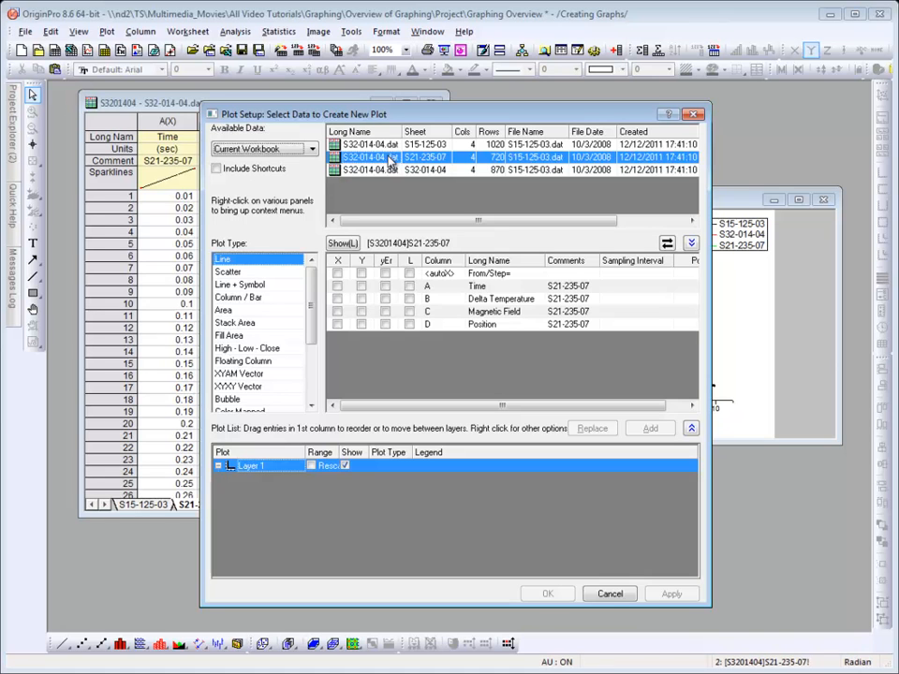
left_click_drag(390, 144, 402, 176)
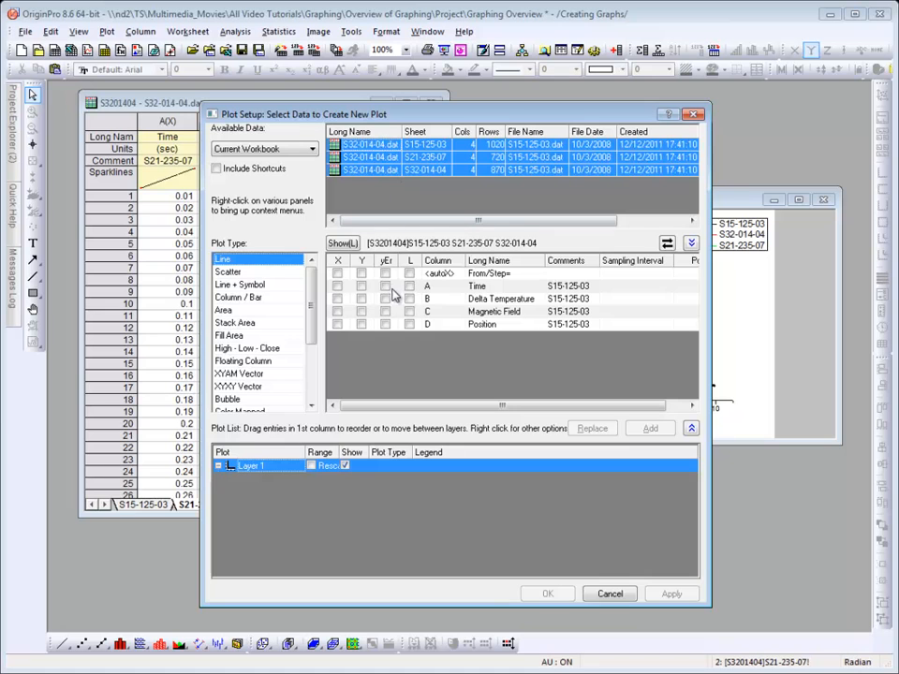
Assign Time as X and Delta Temperature as Y, add the three sheets' plots to Layer 1, and create the graph
left_click(345, 243)
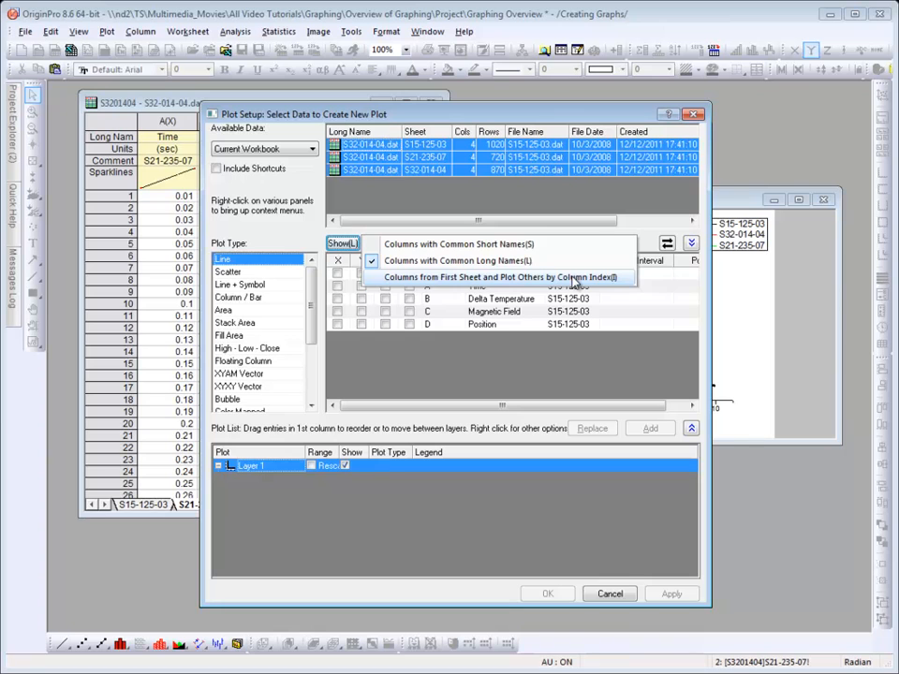
left_click(553, 357)
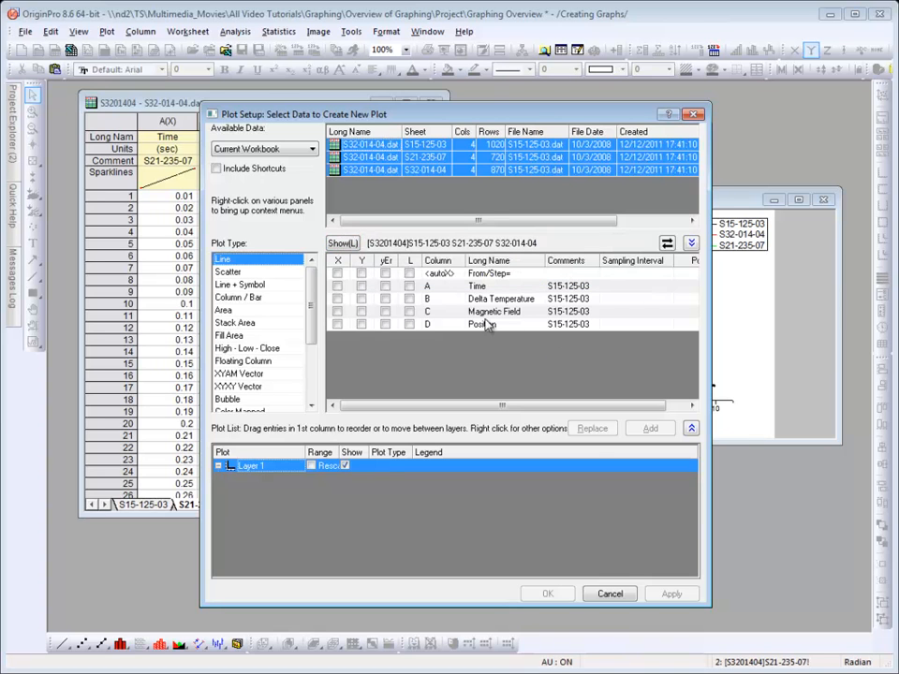
left_click(337, 287)
left_click(361, 299)
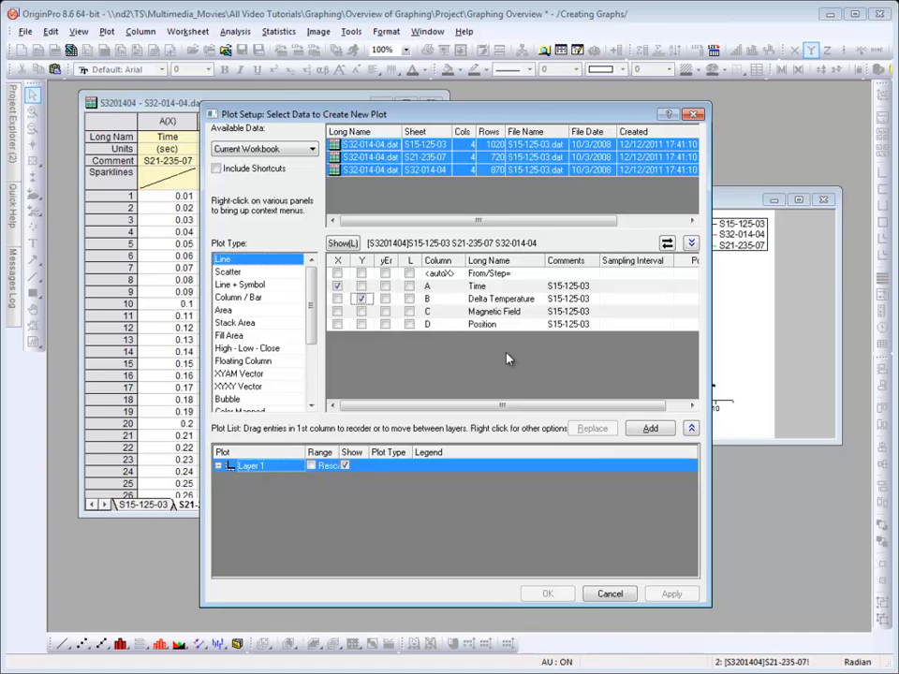
left_click(649, 428)
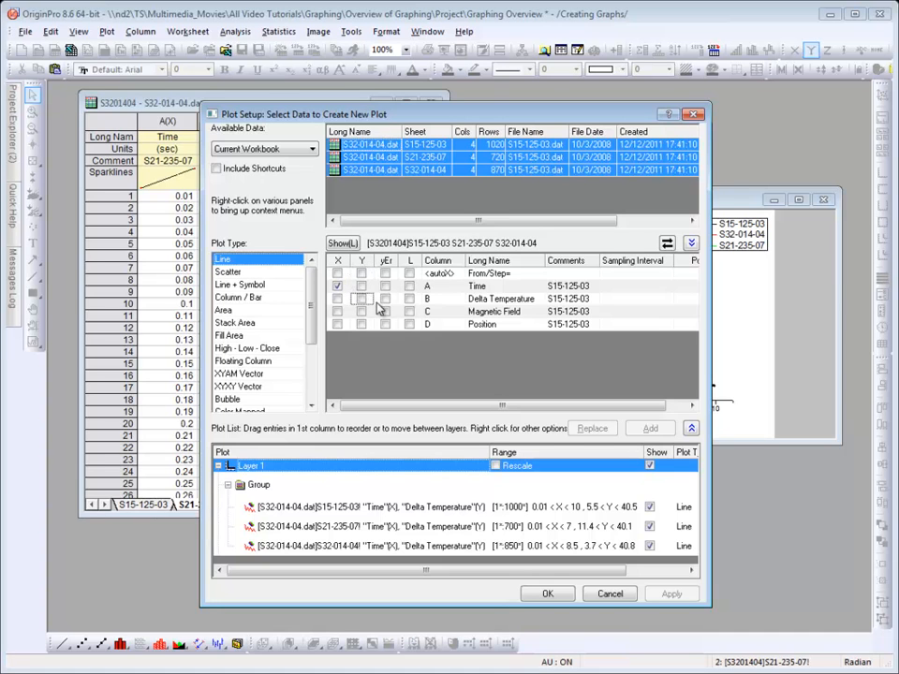
left_click(547, 592)
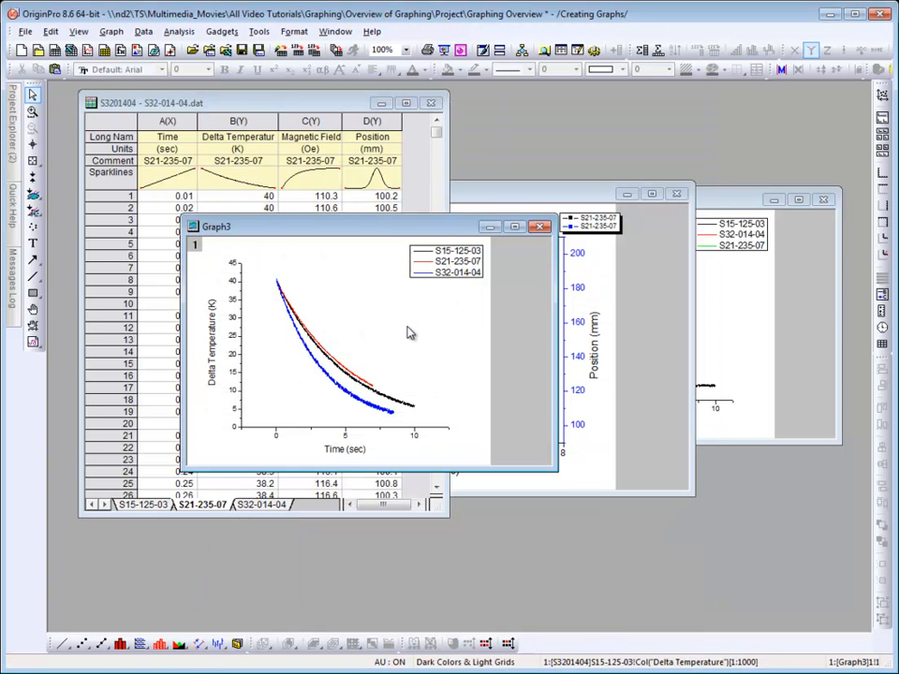
Go to the Merge Multiple Graphs project folder and open the merge graph windows dialog with Graph8 active
mouse_move(12, 143)
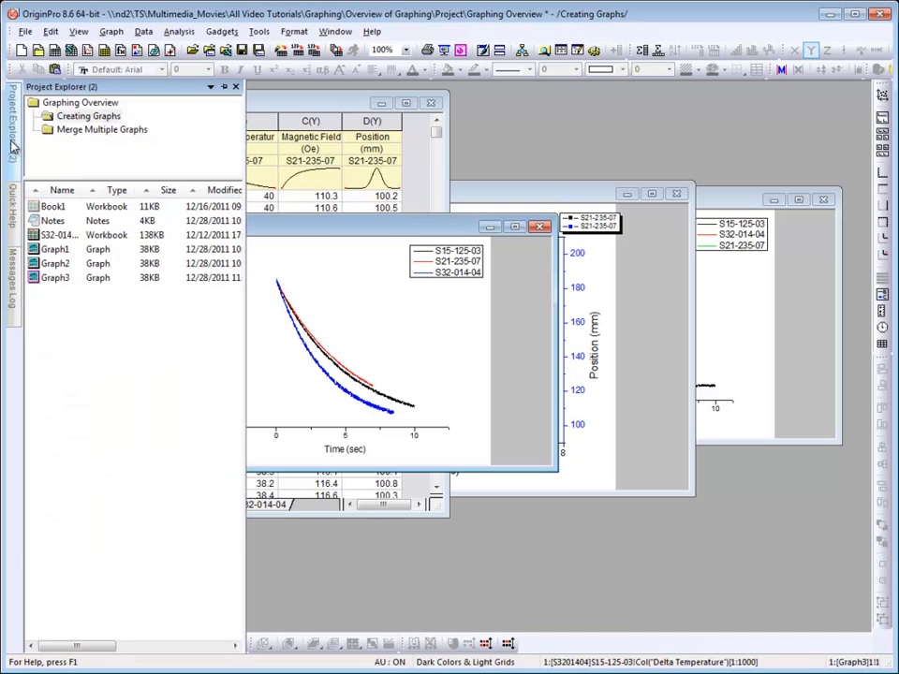
left_click(97, 134)
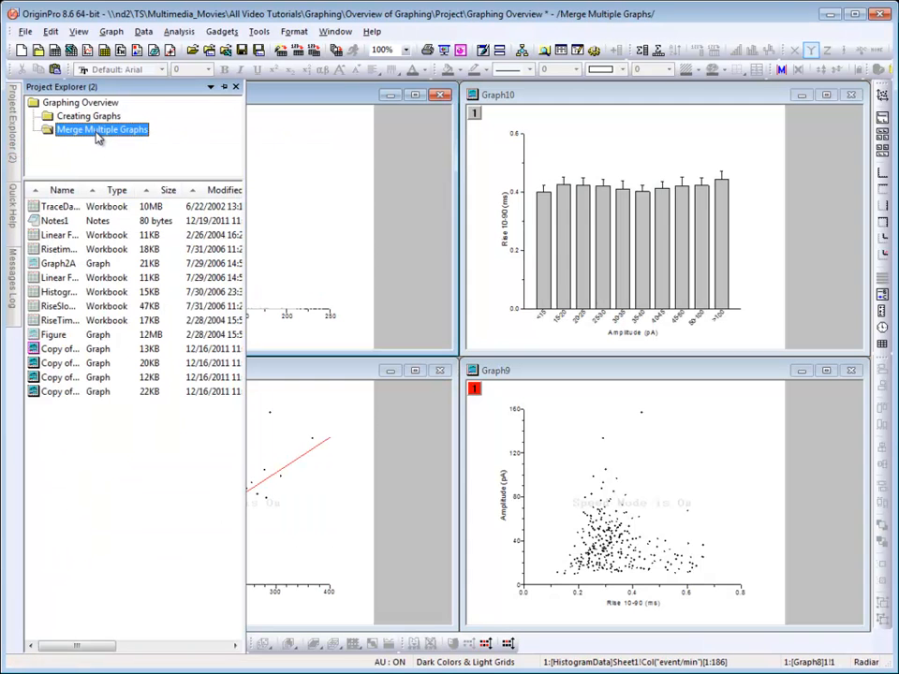
left_click(323, 97)
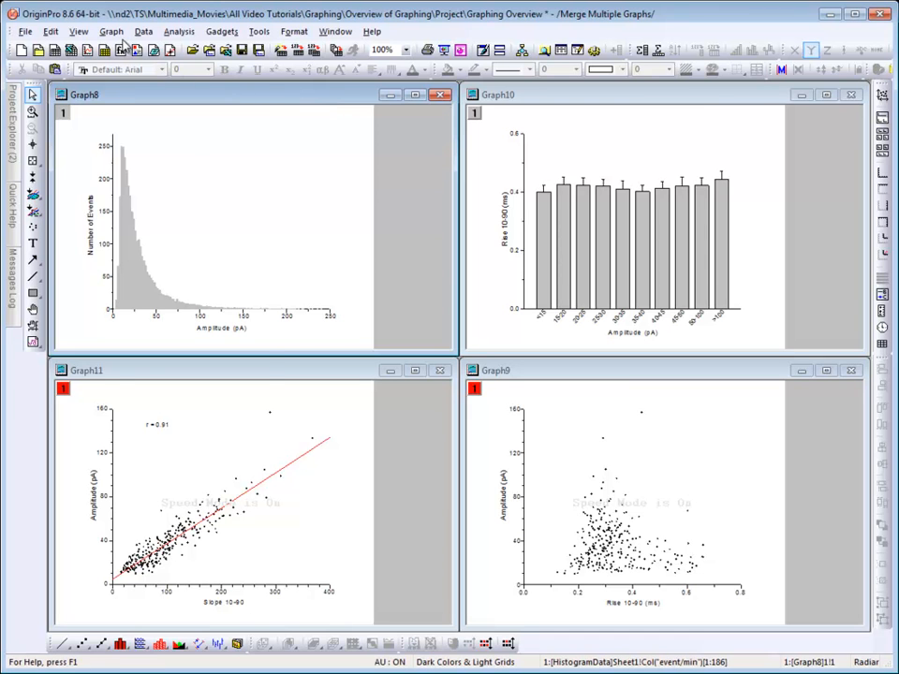
left_click(111, 32)
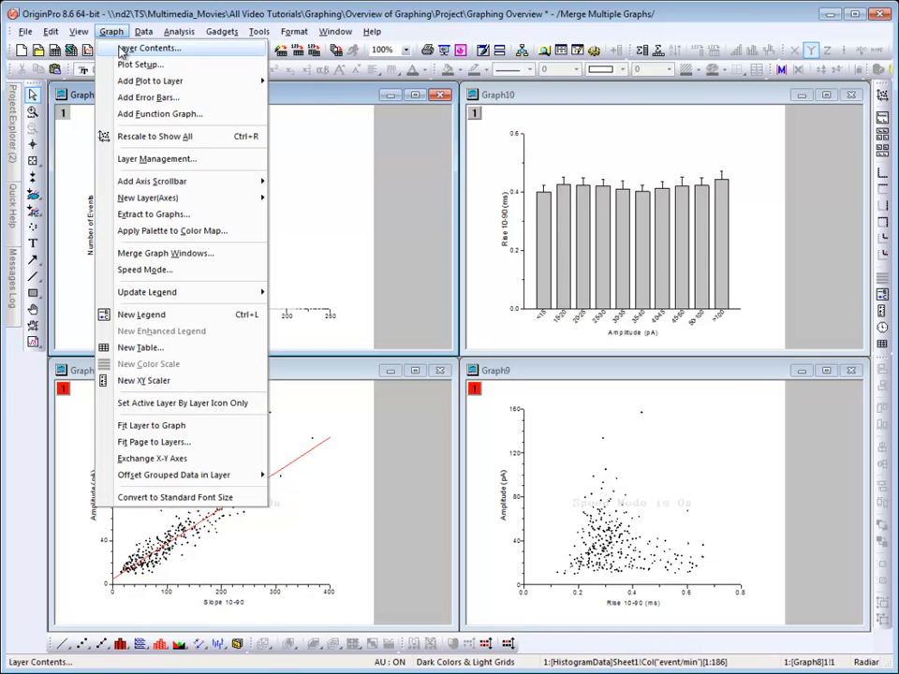
left_click(228, 256)
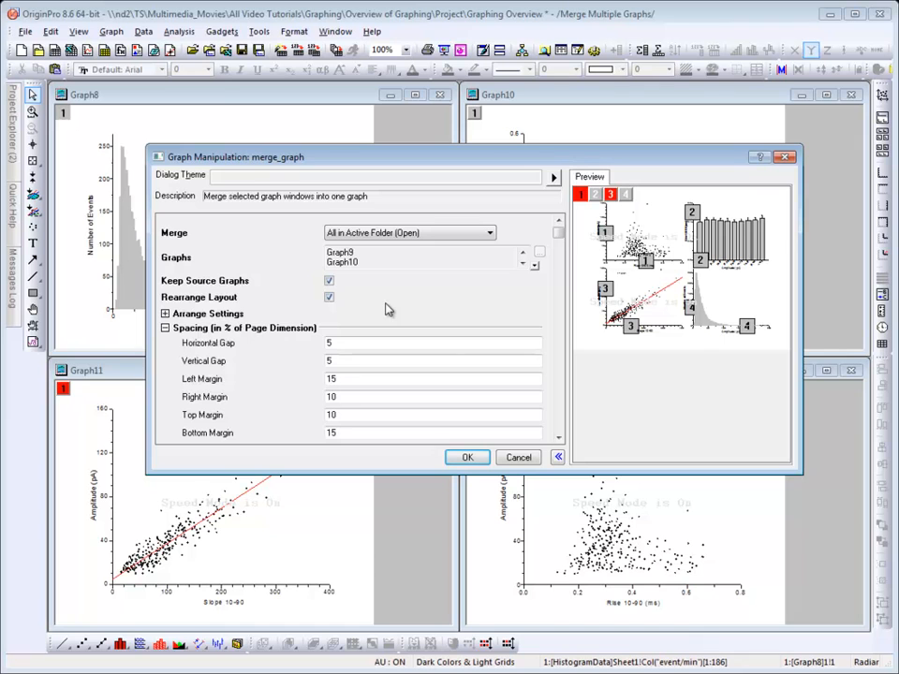
Review the choices for which graphs to merge and set Merge to Specified
left_click(463, 236)
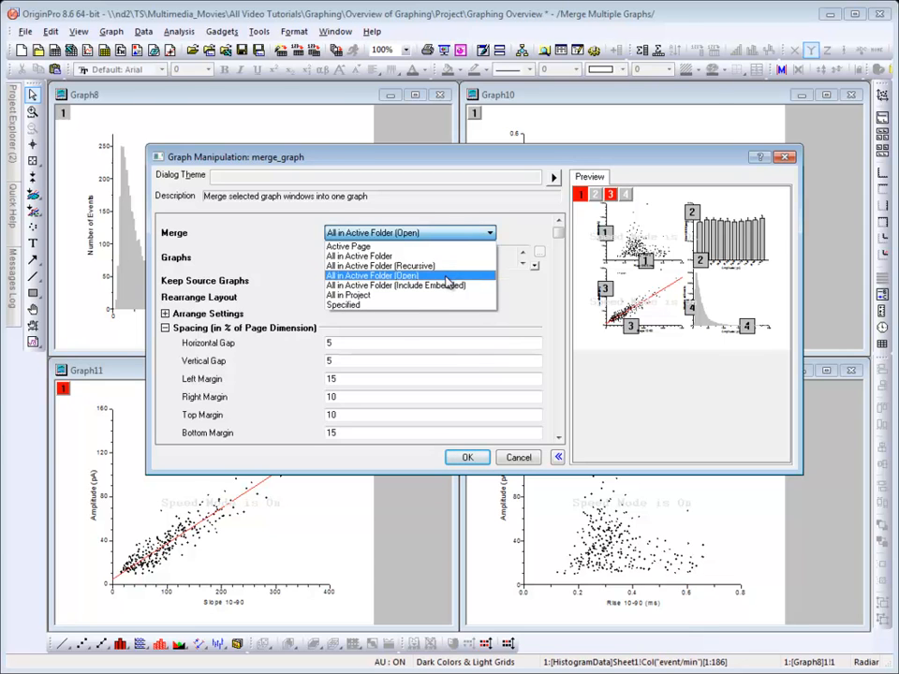
left_click(517, 243)
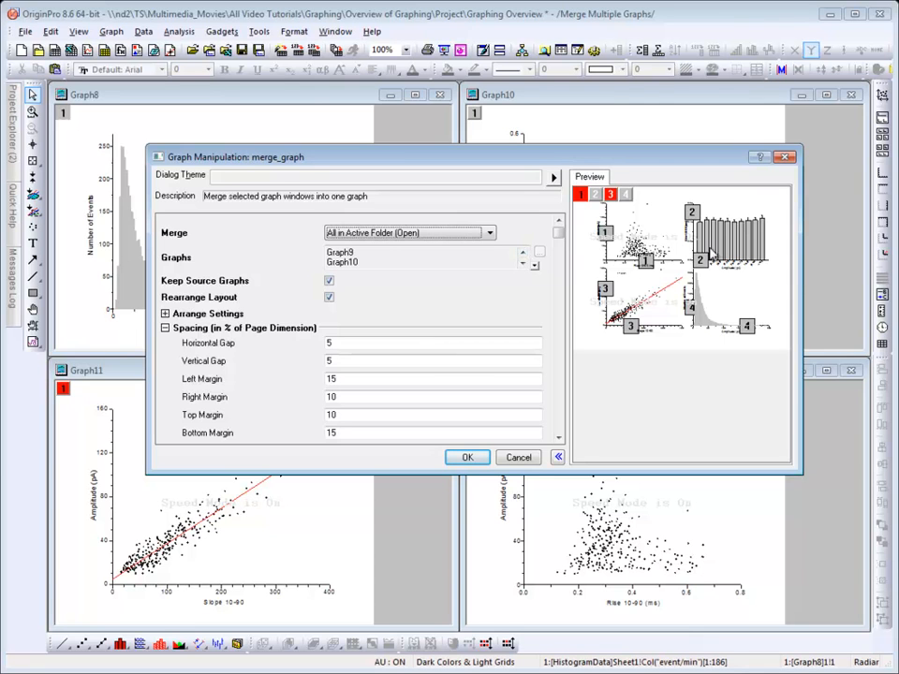
left_click(488, 232)
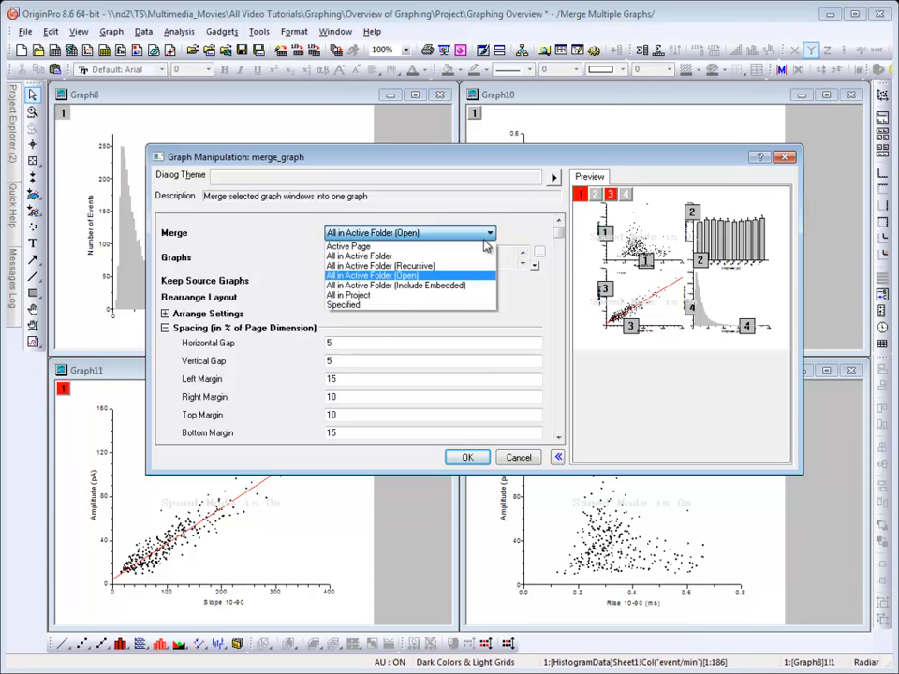
left_click(459, 305)
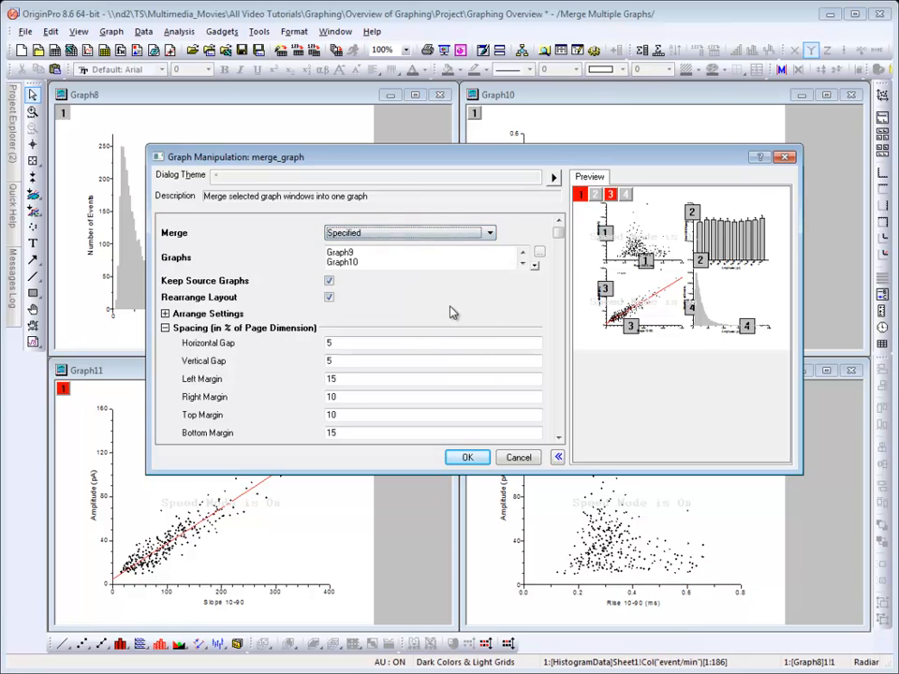
Reorder the graphs to merge in the Graph Browser so that Graph8 comes before Graph9, Graph10 and Graph11, and accept the list
left_click(376, 261)
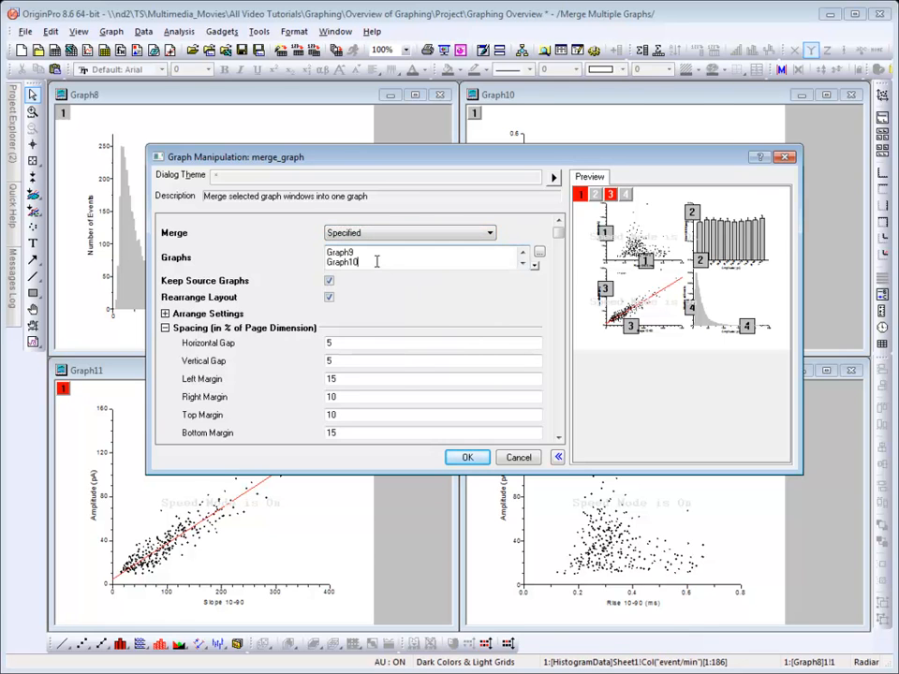
left_click(539, 255)
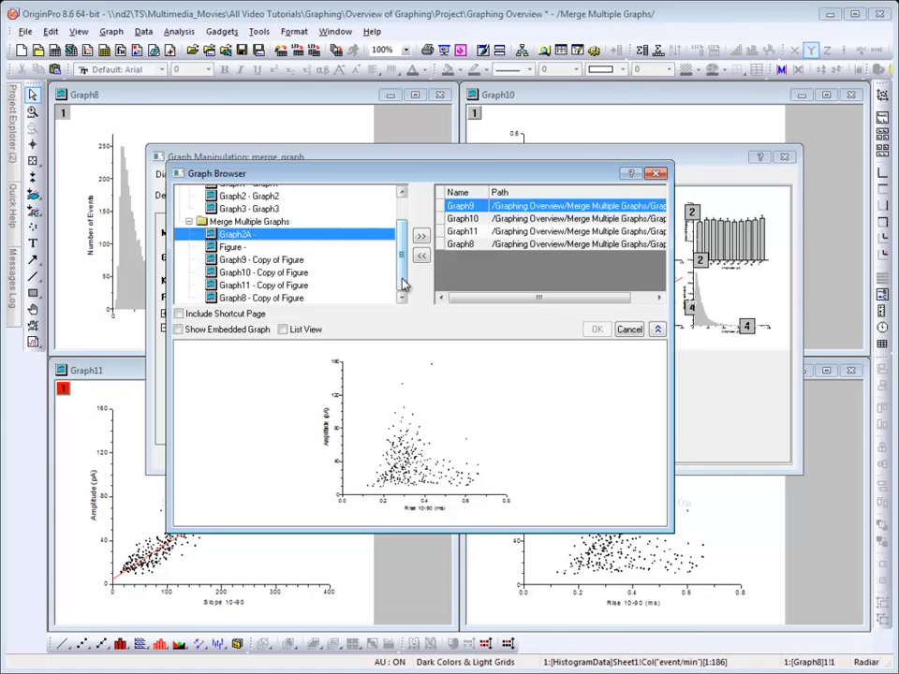
scroll(405, 284, "up", 1)
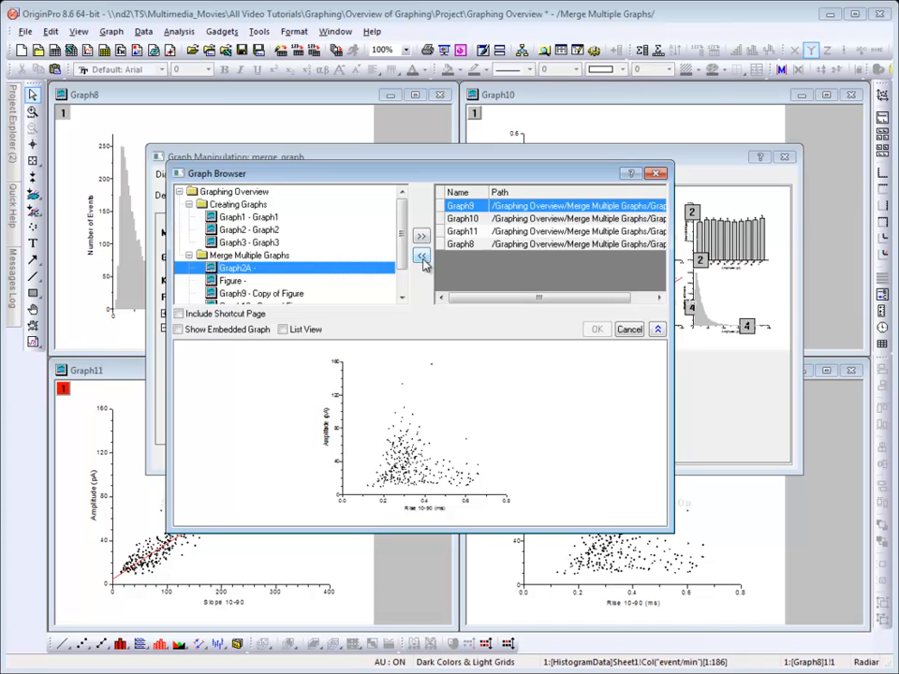
left_click_drag(441, 245, 443, 204)
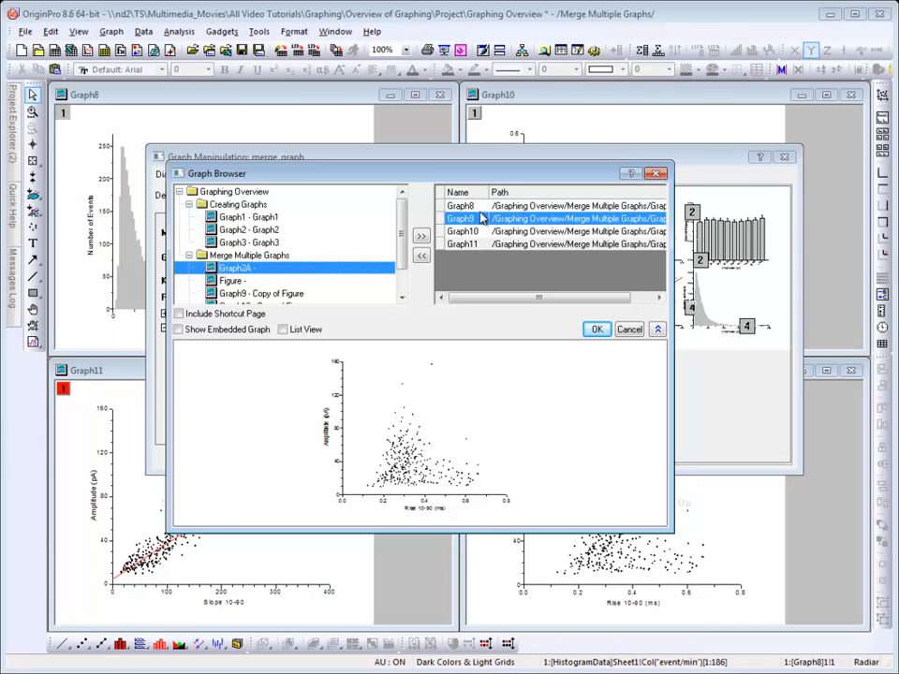
left_click(596, 330)
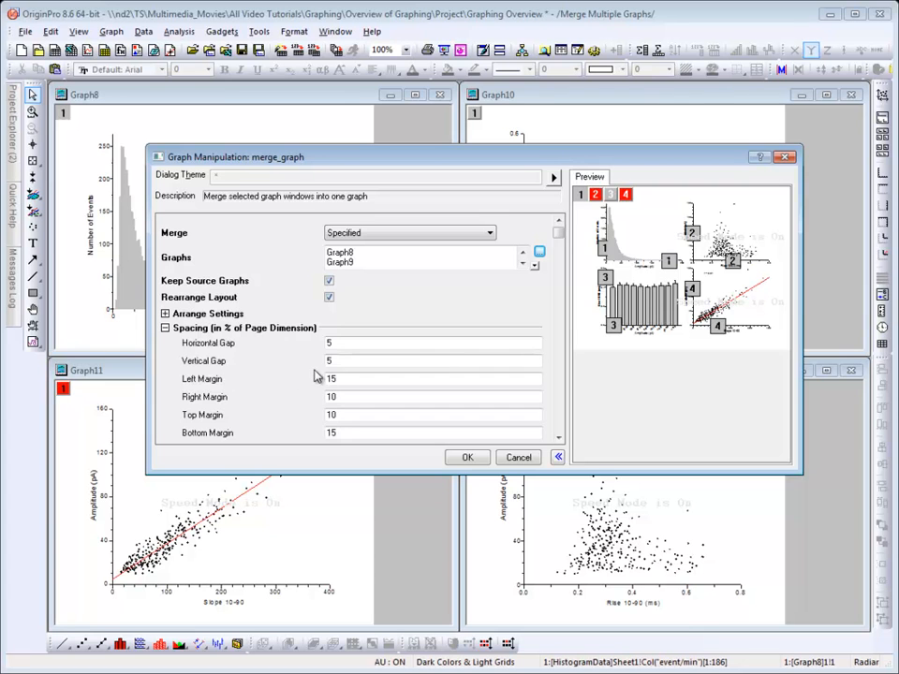
Set the horizontal and vertical gaps to 10% of the page and merge the four specified graphs
left_click(336, 344)
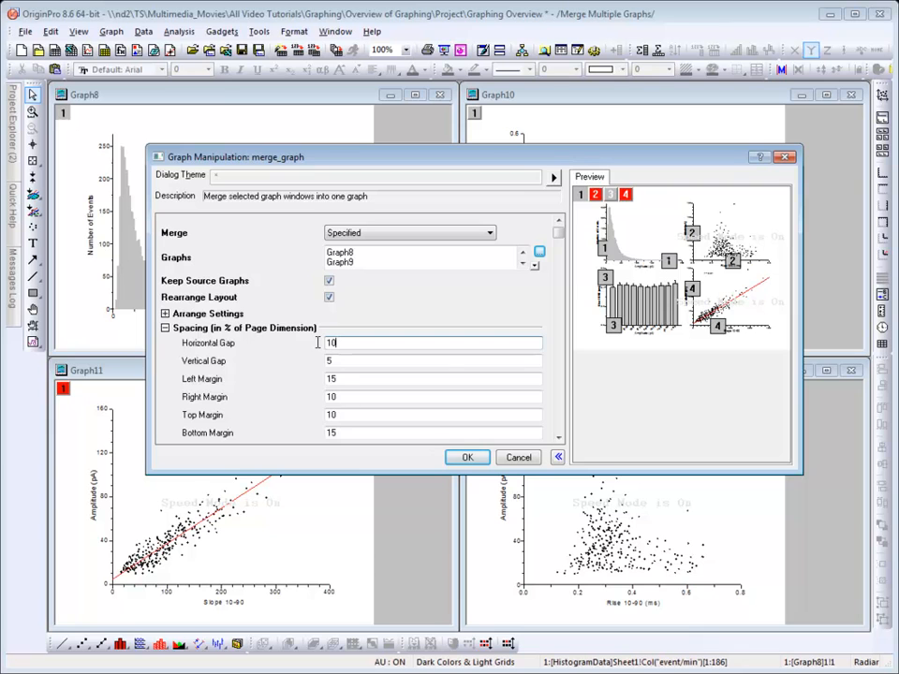
left_click(326, 360)
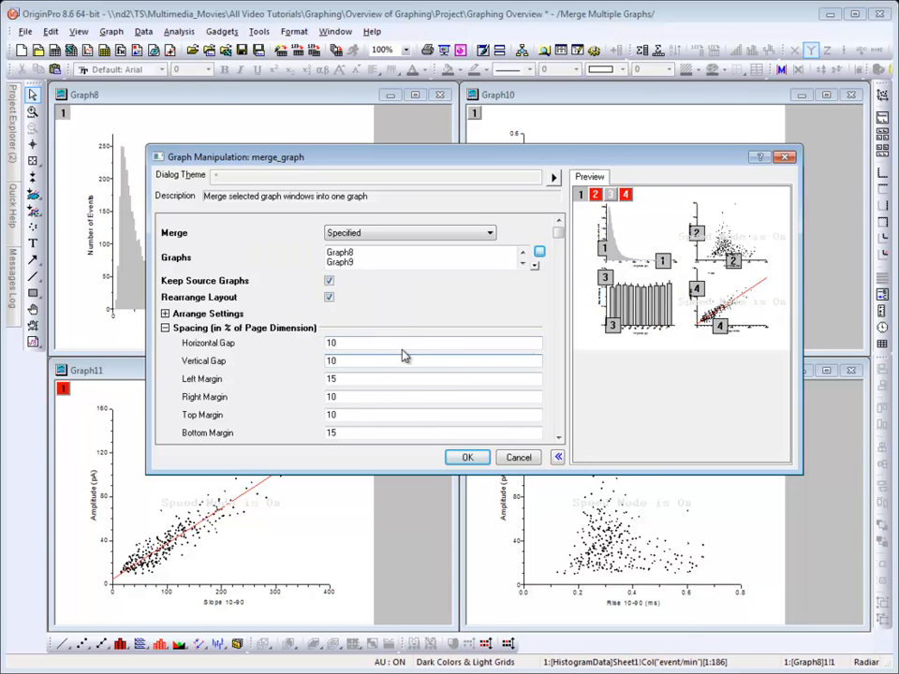
left_click(406, 326)
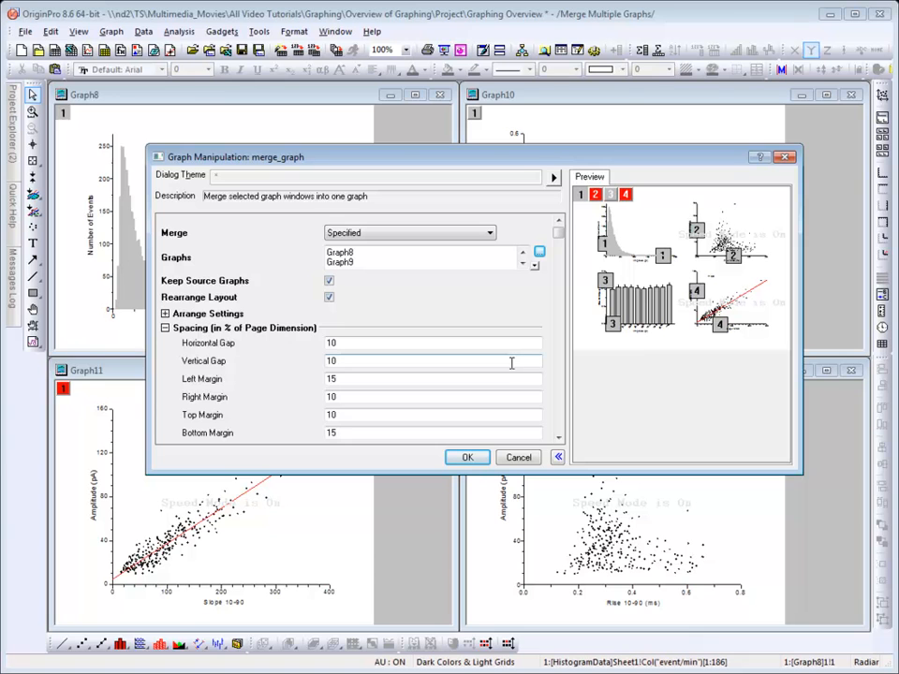
left_click(468, 458)
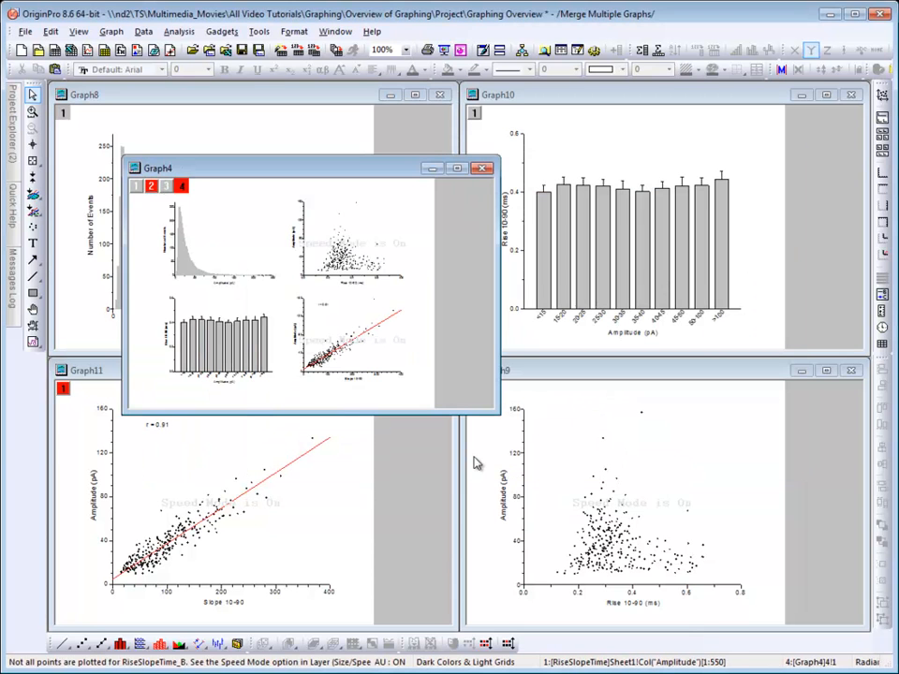
Maximize the merged graph window and set Speed Mode to Off for all layers in the active page
double_click(394, 172)
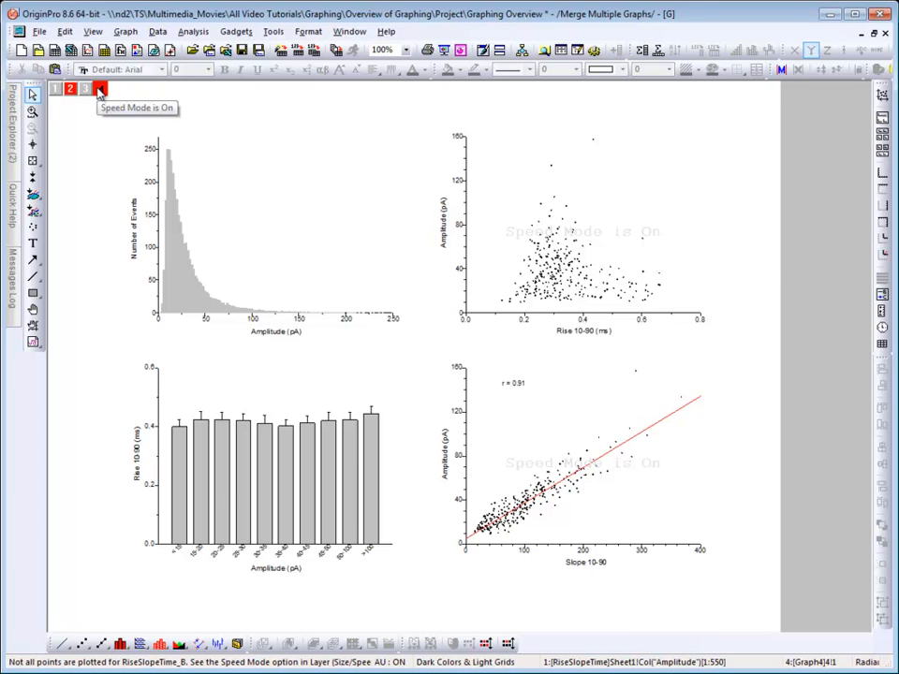
left_click(128, 32)
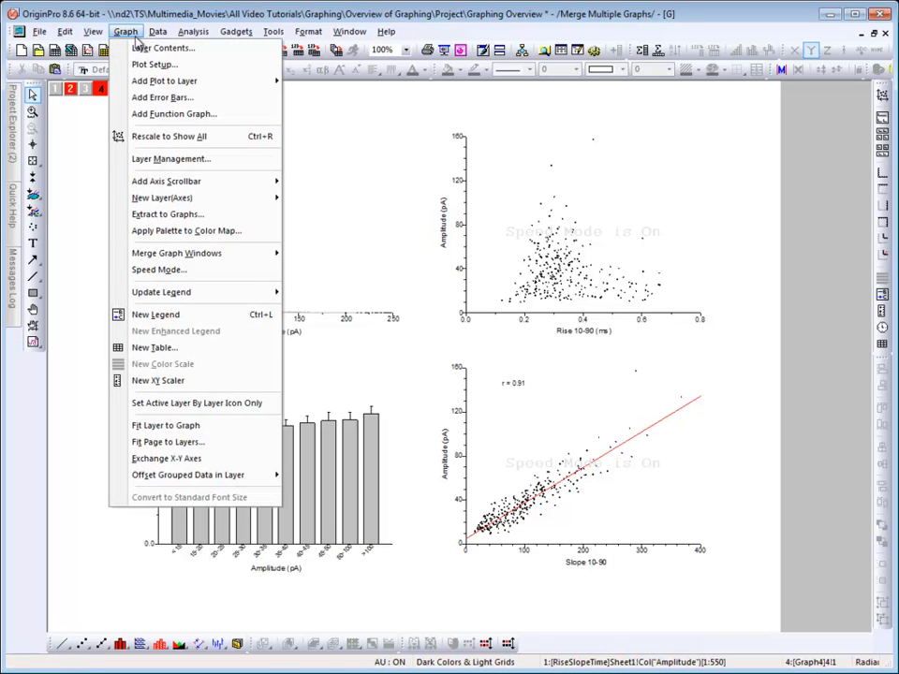
left_click(201, 271)
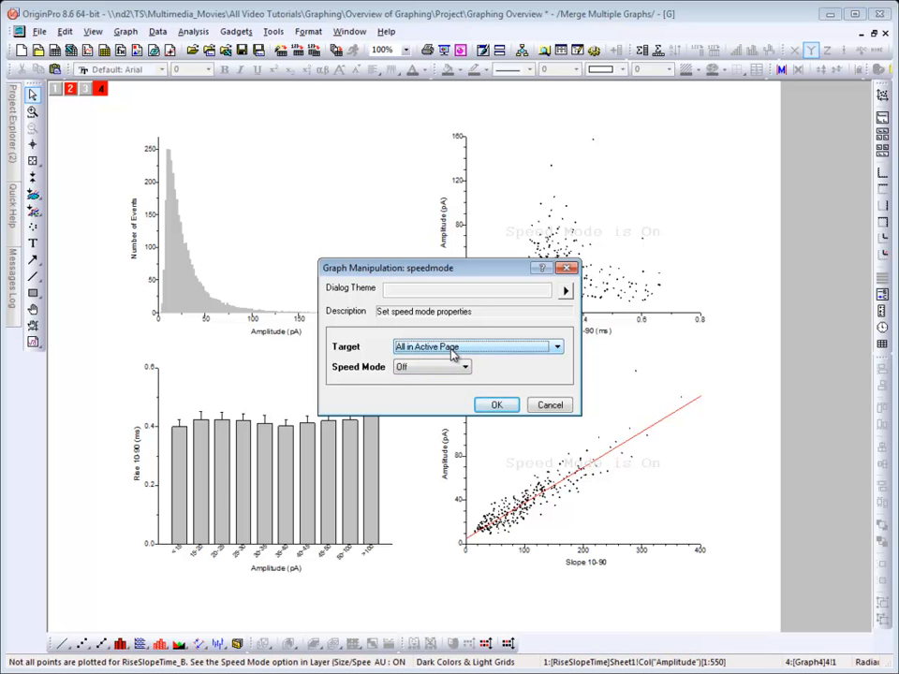
left_click(498, 405)
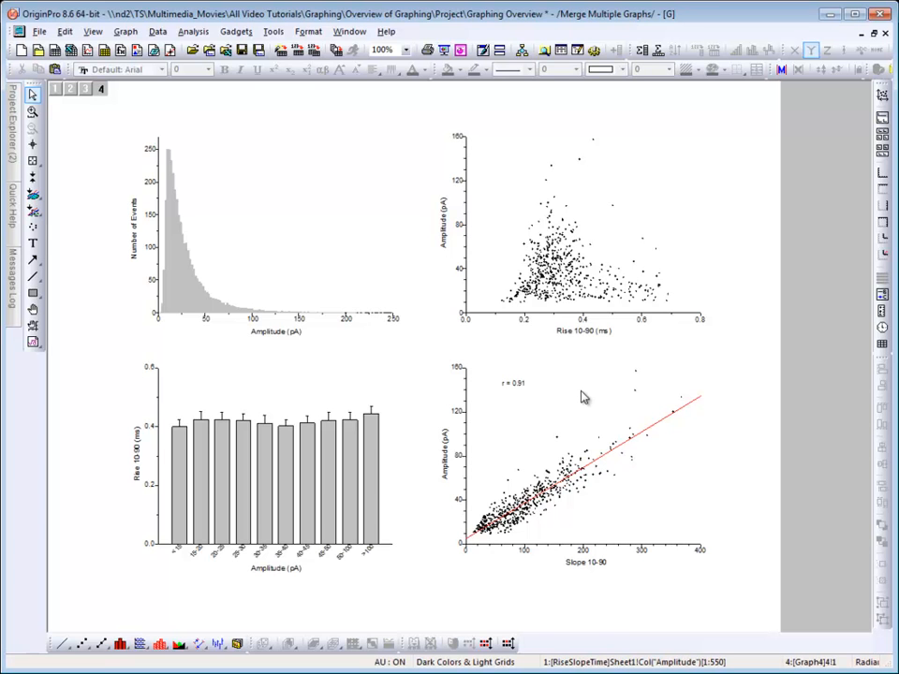
Add the text label A beside the histogram and B beside the Rise 10-90 scatter plot
right_click(119, 152)
left_click(155, 208)
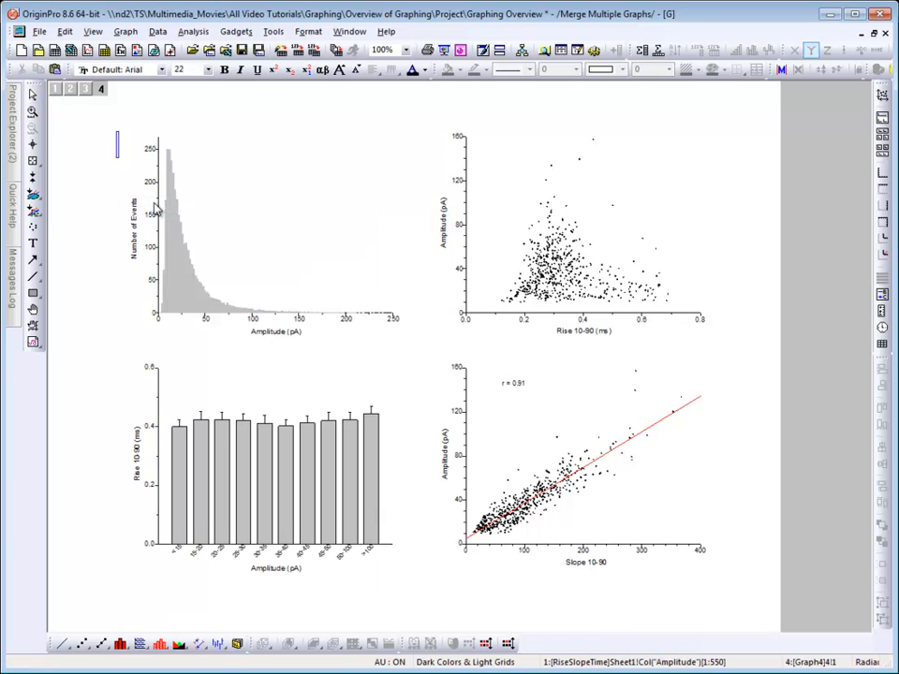
type("A")
right_click(417, 144)
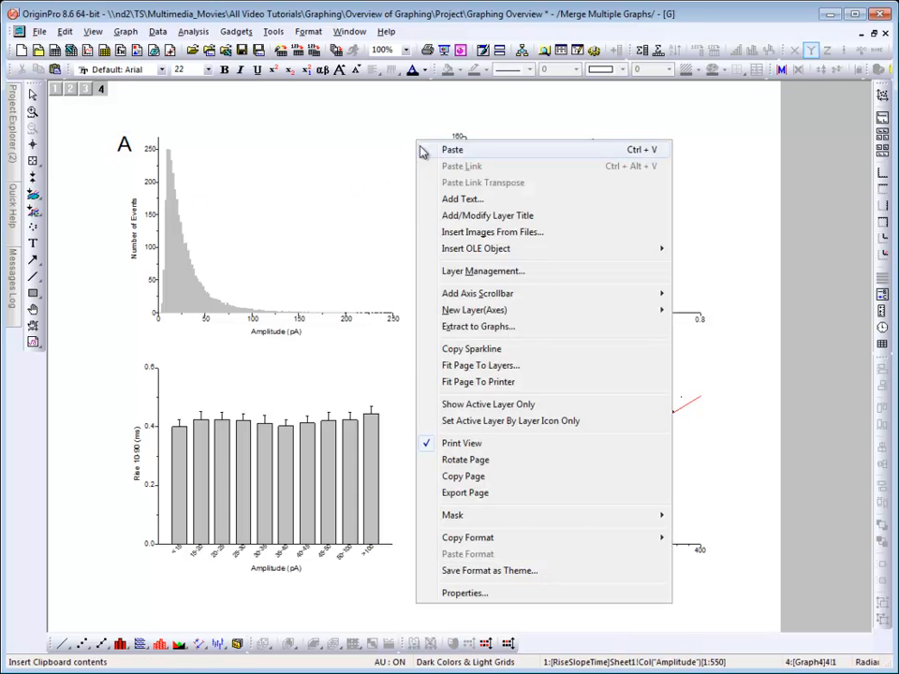
left_click(440, 200)
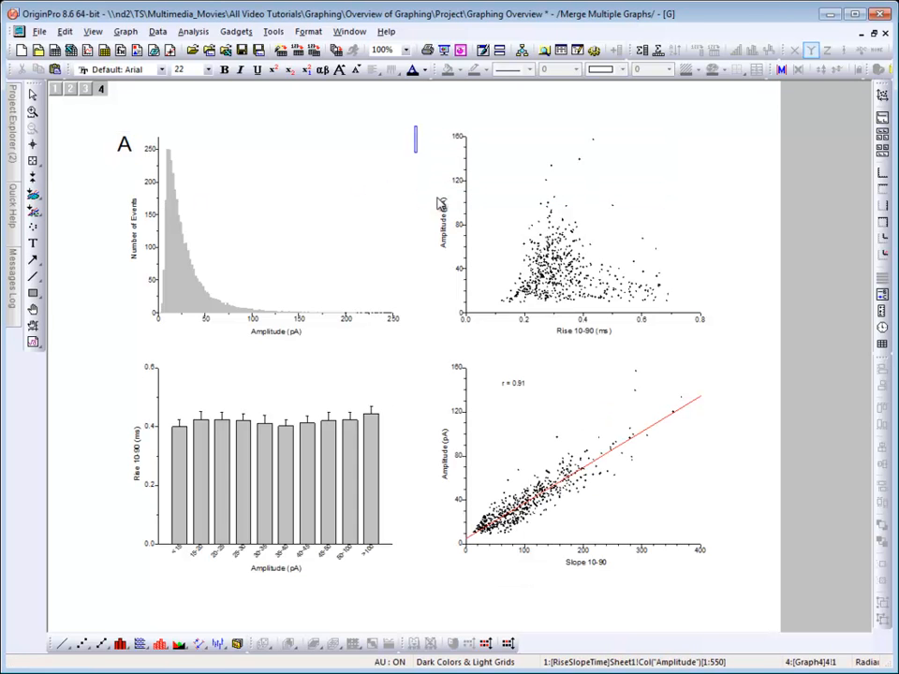
type("B")
Add the text label C beside the bar chart and D beside the Slope 10-90 plot
right_click(104, 382)
left_click(155, 374)
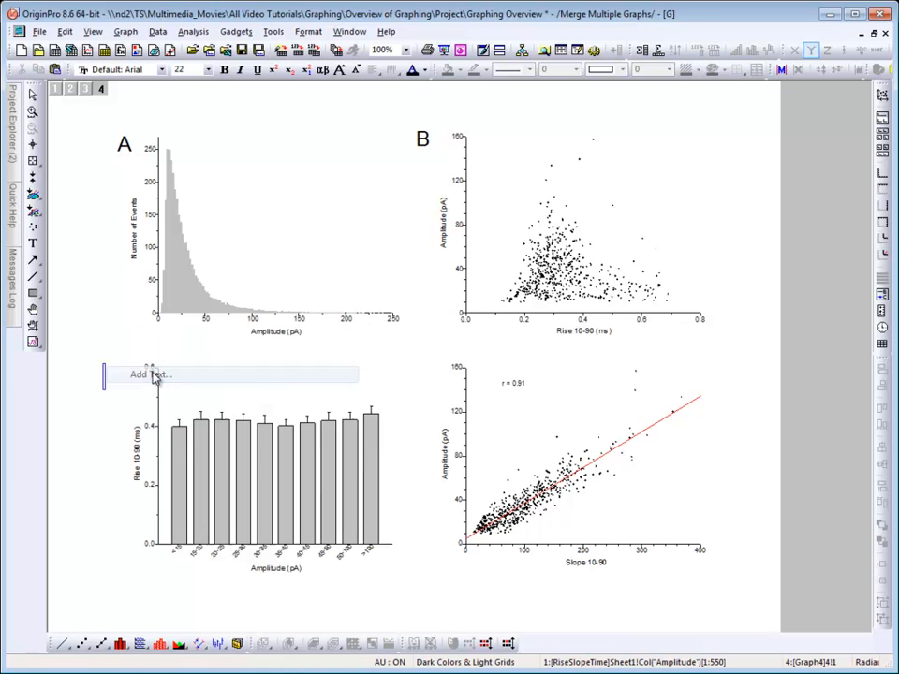
type("C")
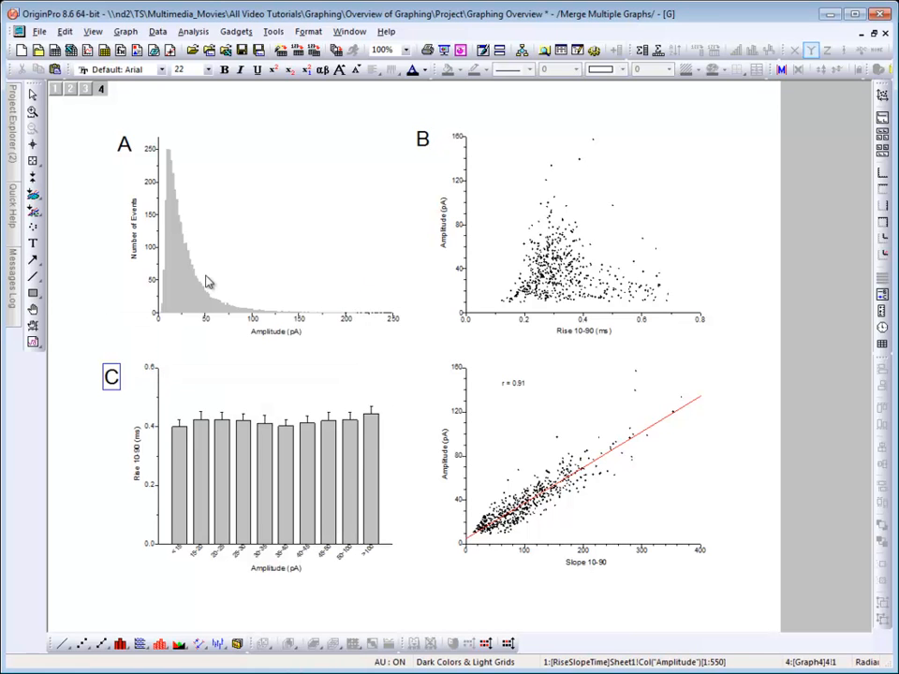
right_click(426, 384)
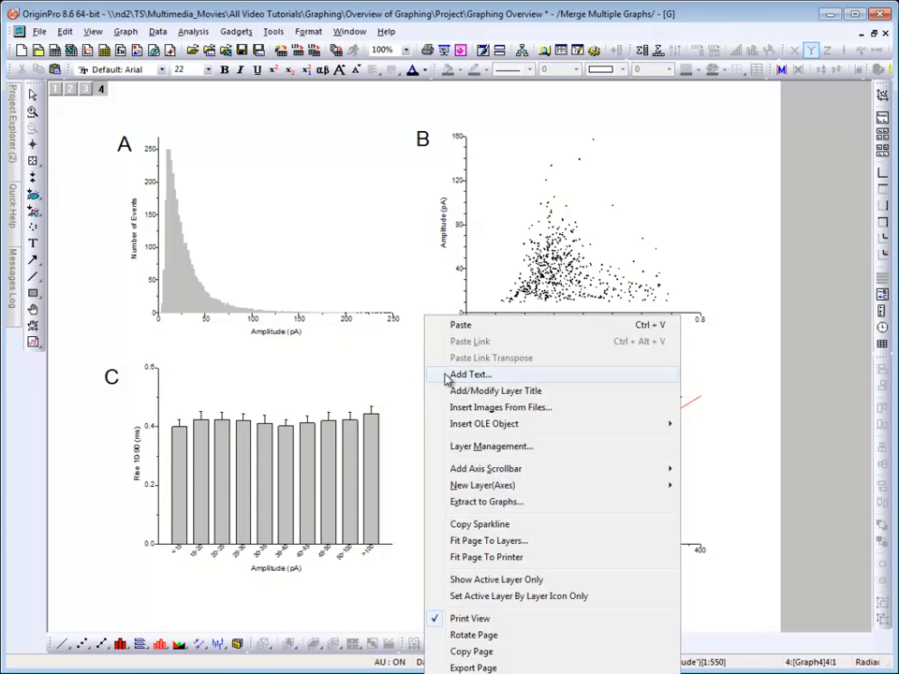
left_click(446, 372)
type("D")
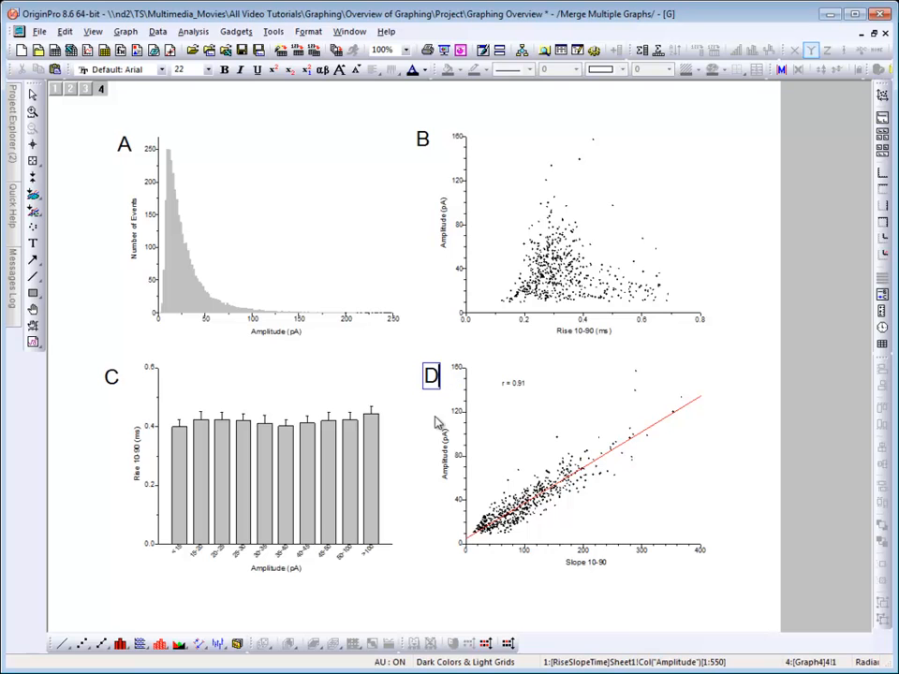
left_click(422, 455)
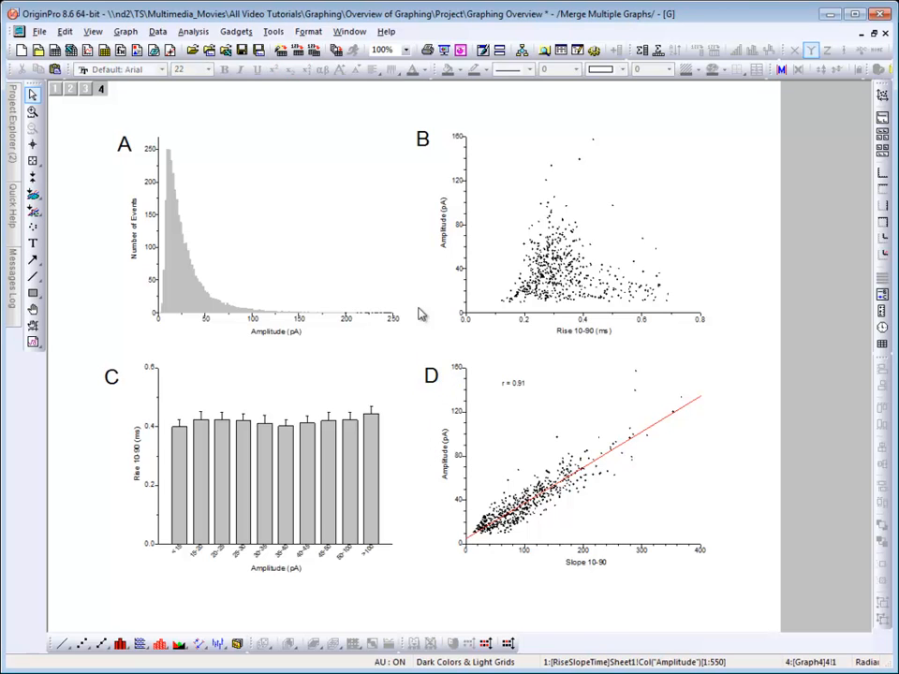
Align the top edges of labels A and B, and likewise those of labels C and D
left_click(423, 139)
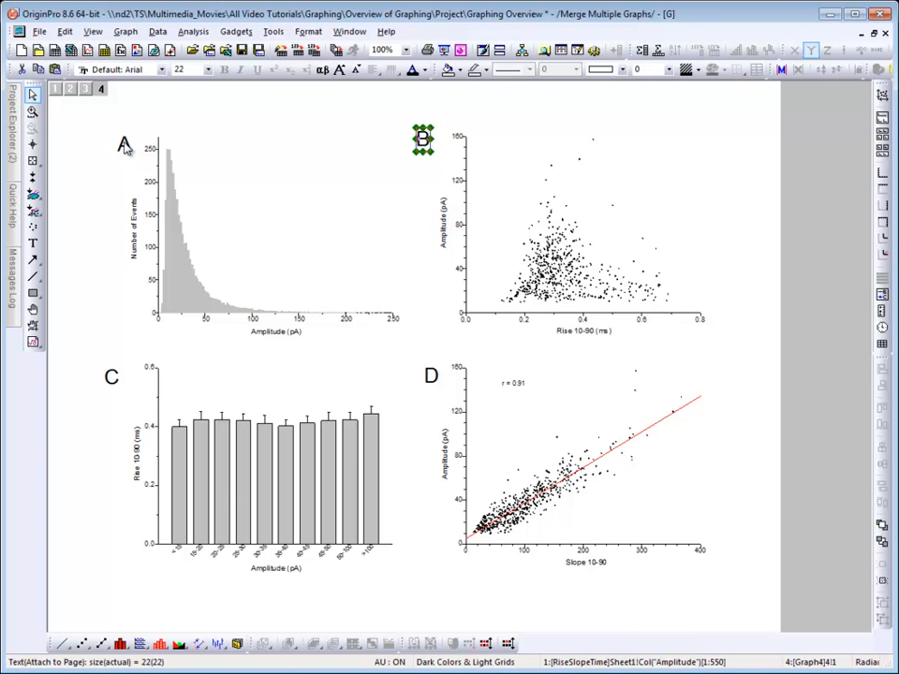
left_click(127, 146, "shift")
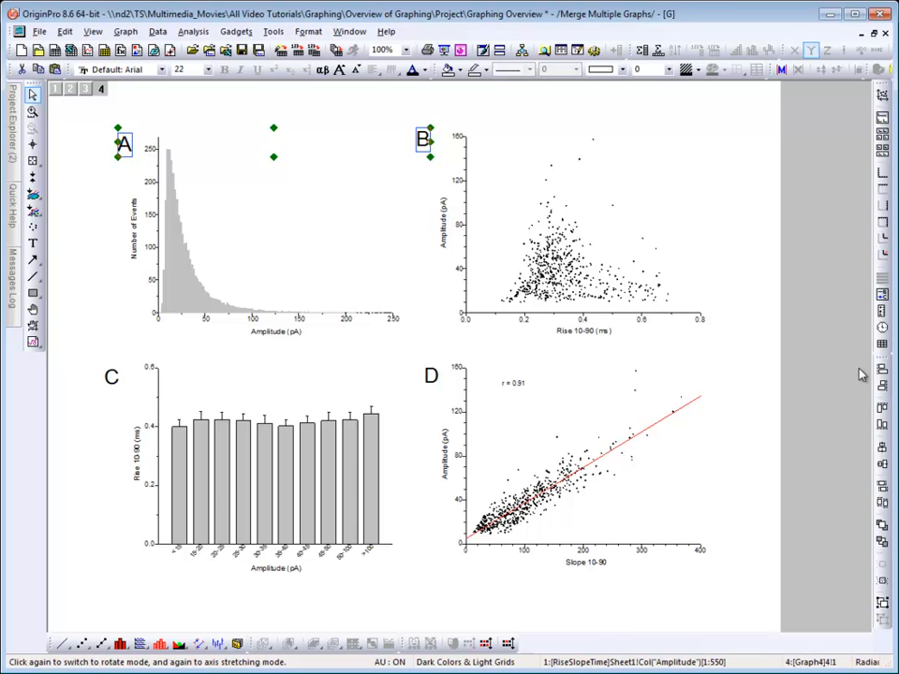
left_click(882, 410)
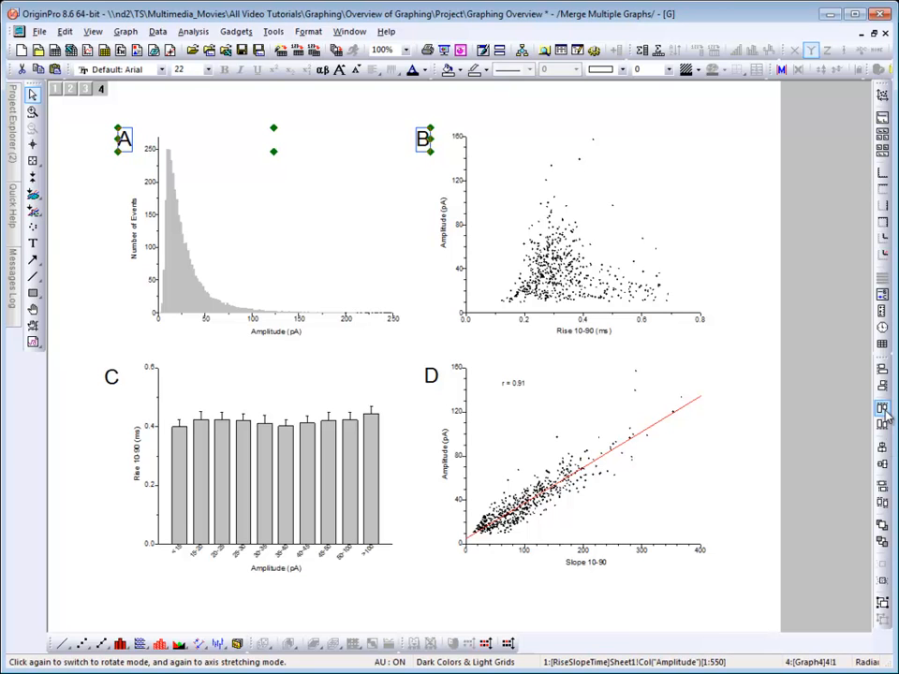
left_click(430, 376)
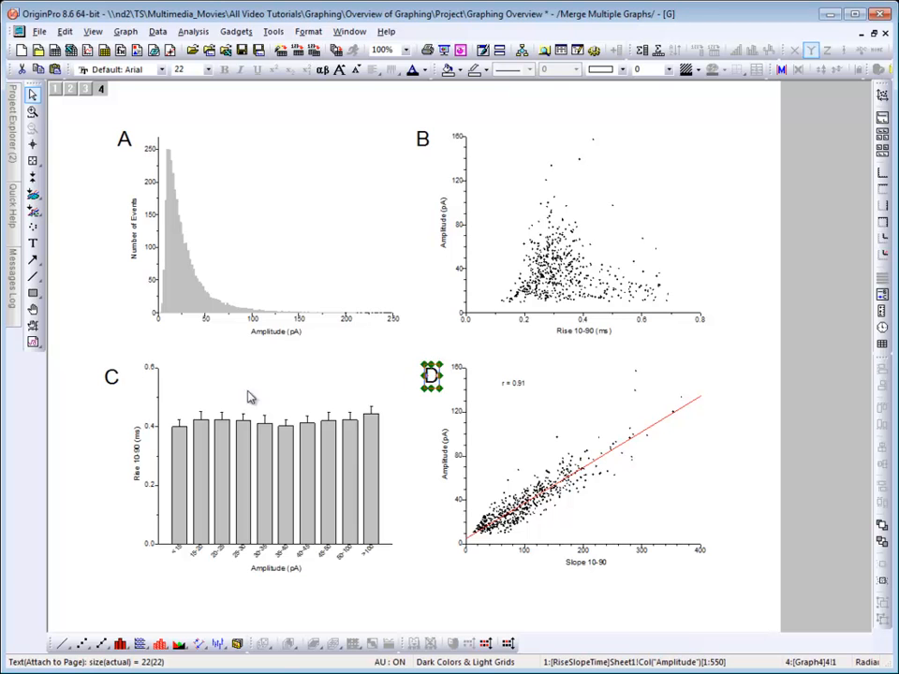
left_click(113, 378, "shift")
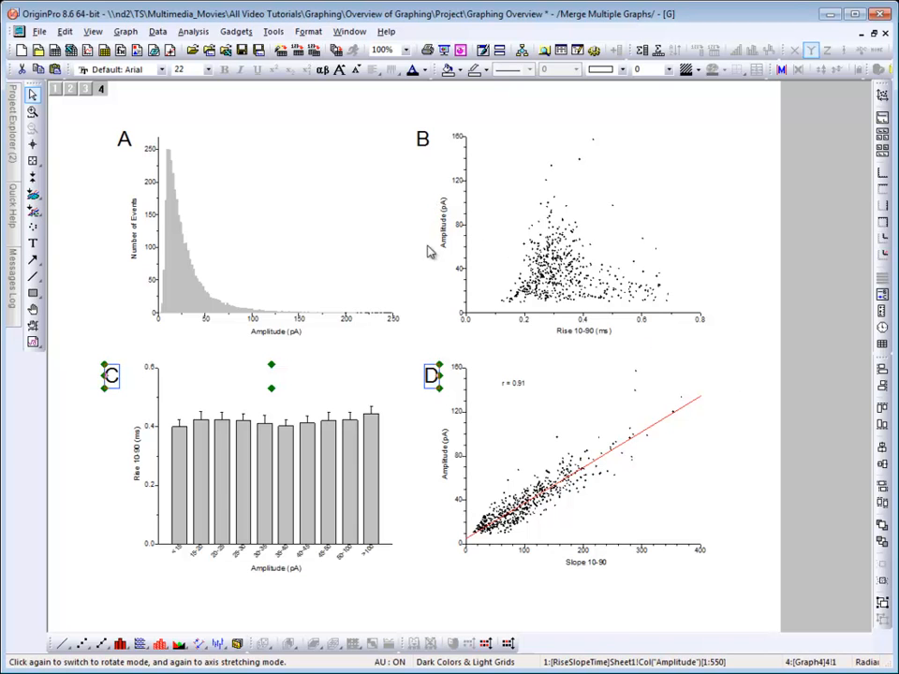
Align the left edges of labels B and D, and likewise those of labels C and A
left_click(423, 142)
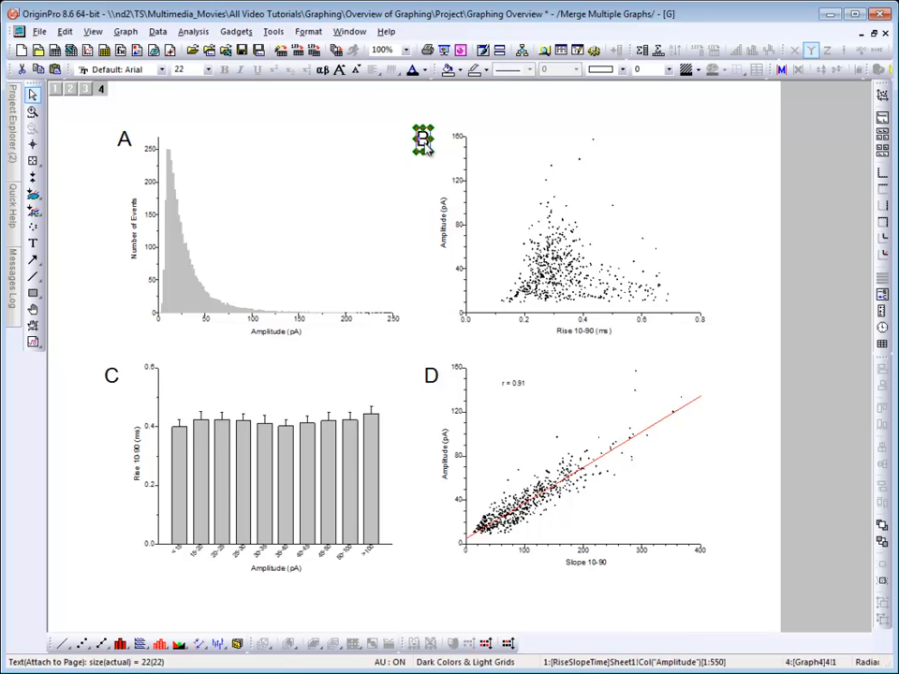
left_click(431, 380, "shift")
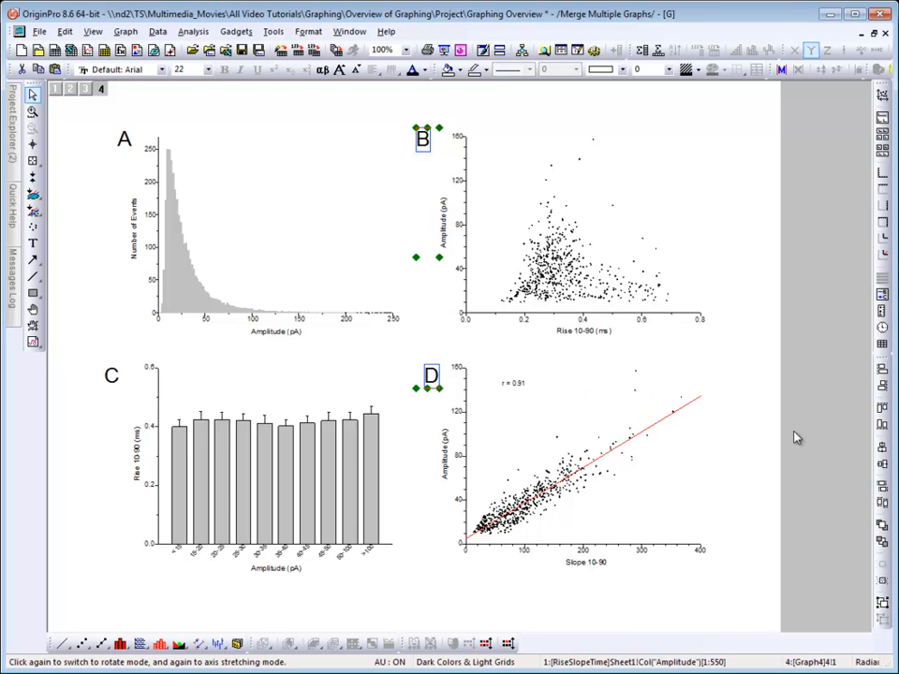
left_click(880, 370)
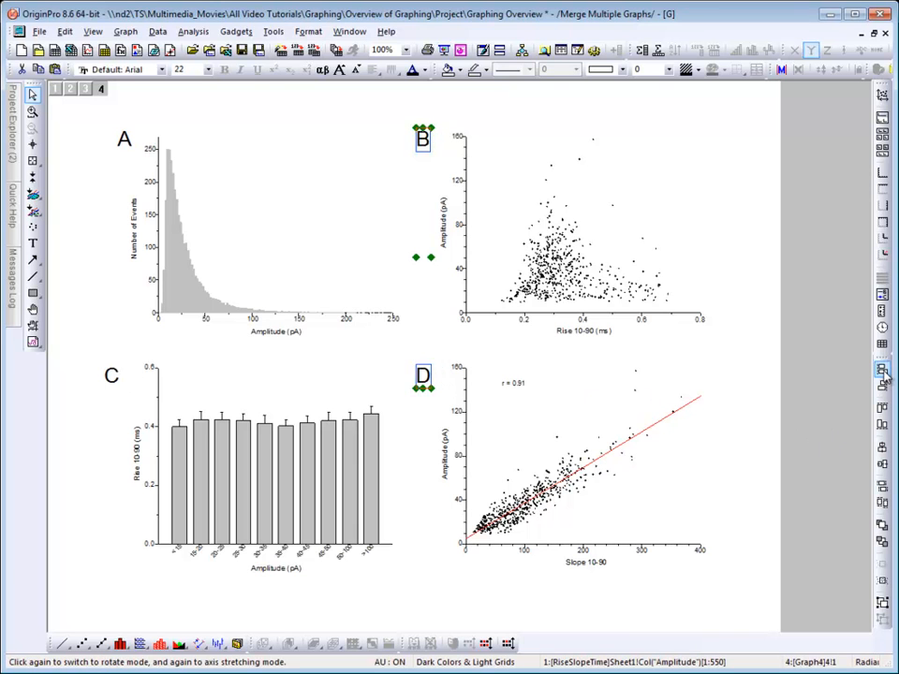
left_click(112, 376)
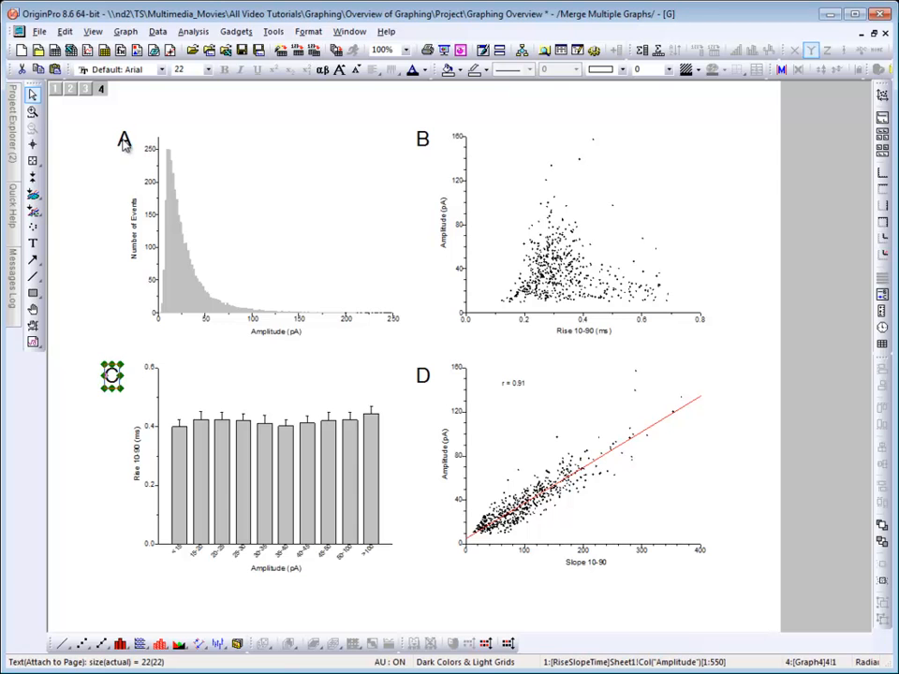
left_click(124, 141, "shift")
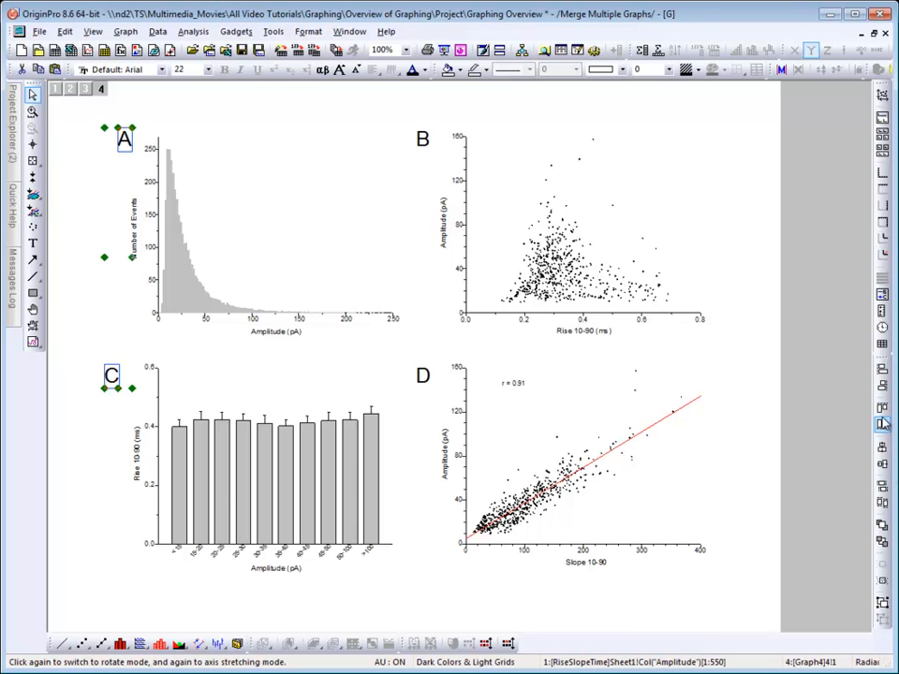
left_click(881, 373)
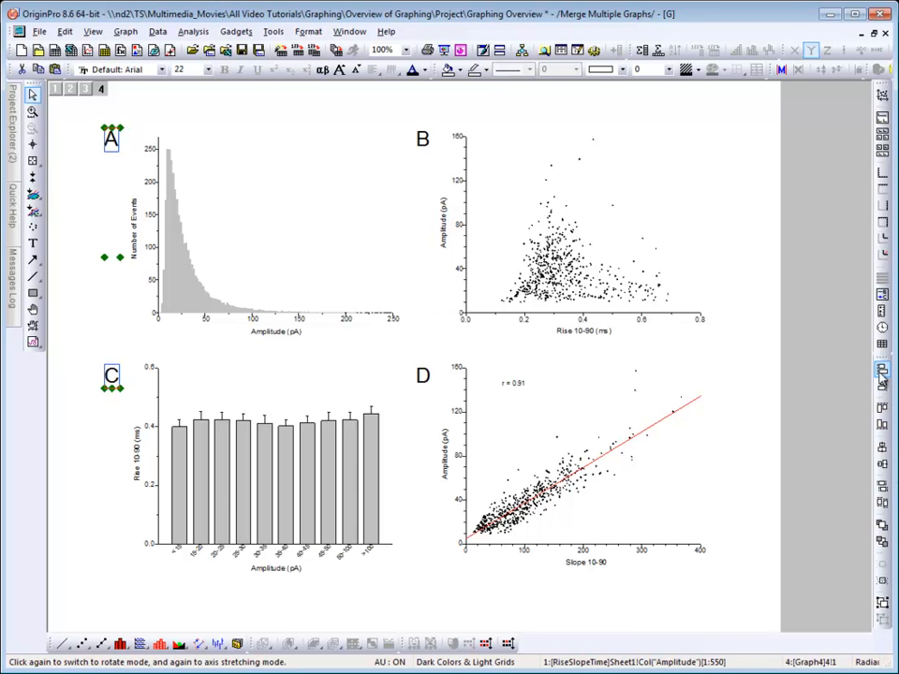
left_click(746, 433)
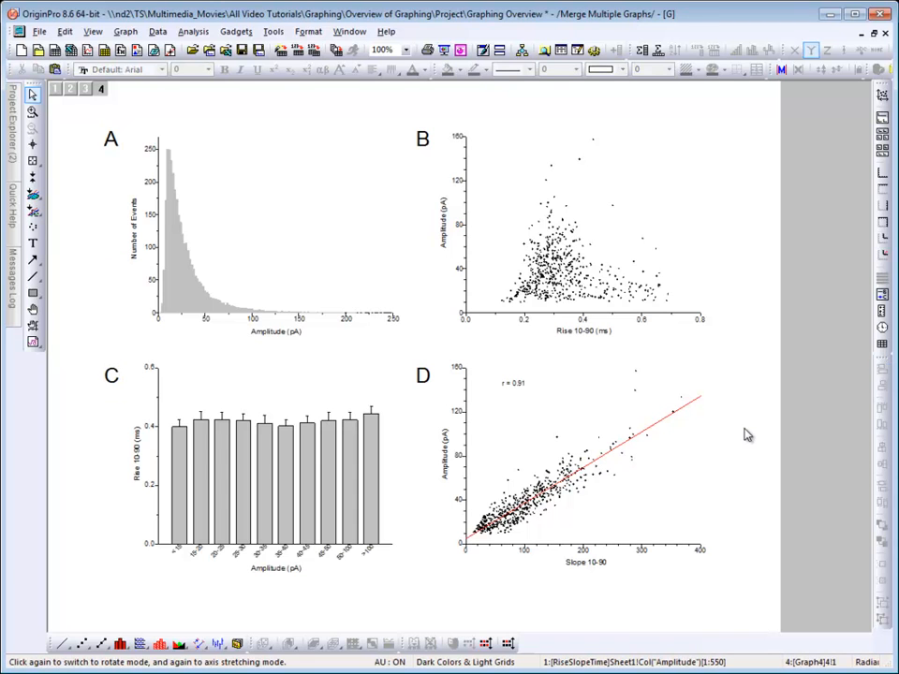
Compare the set and actual text sizes of the Rise 10-90 axis title and label B, and check Layer2's display properties
left_click(590, 333)
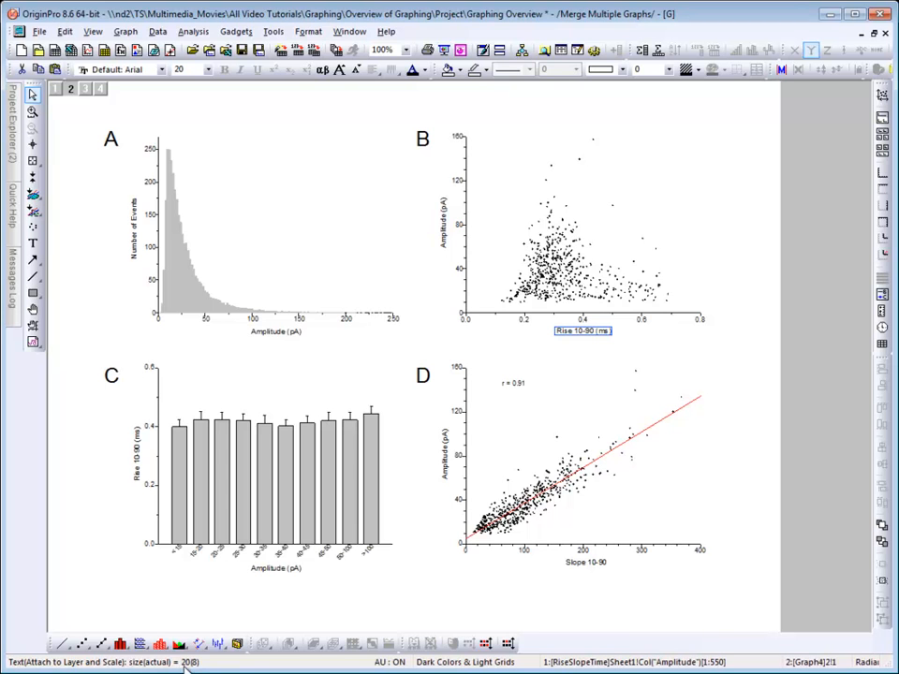
double_click(637, 218)
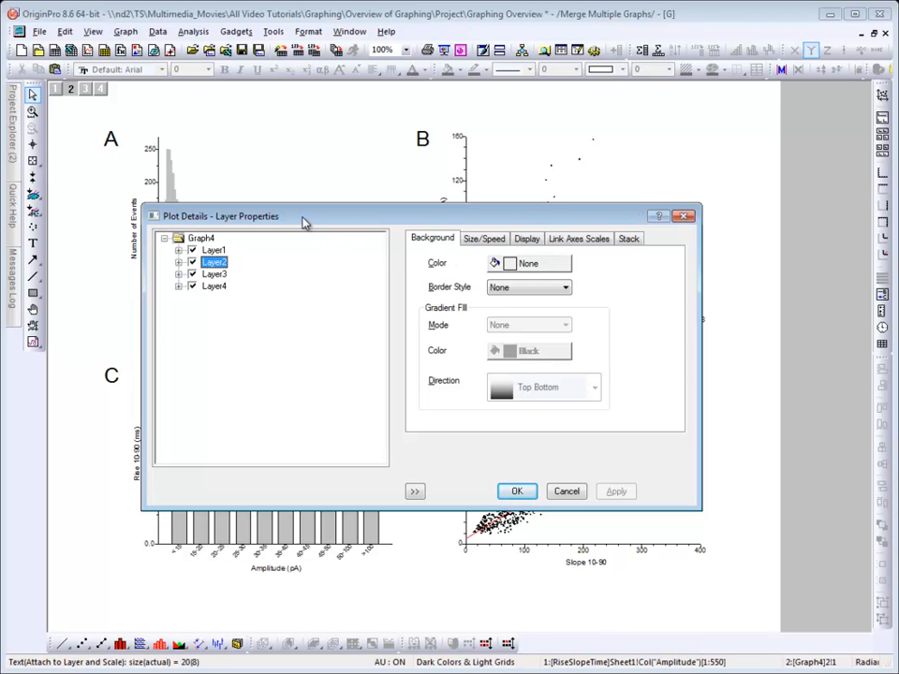
left_click(522, 242)
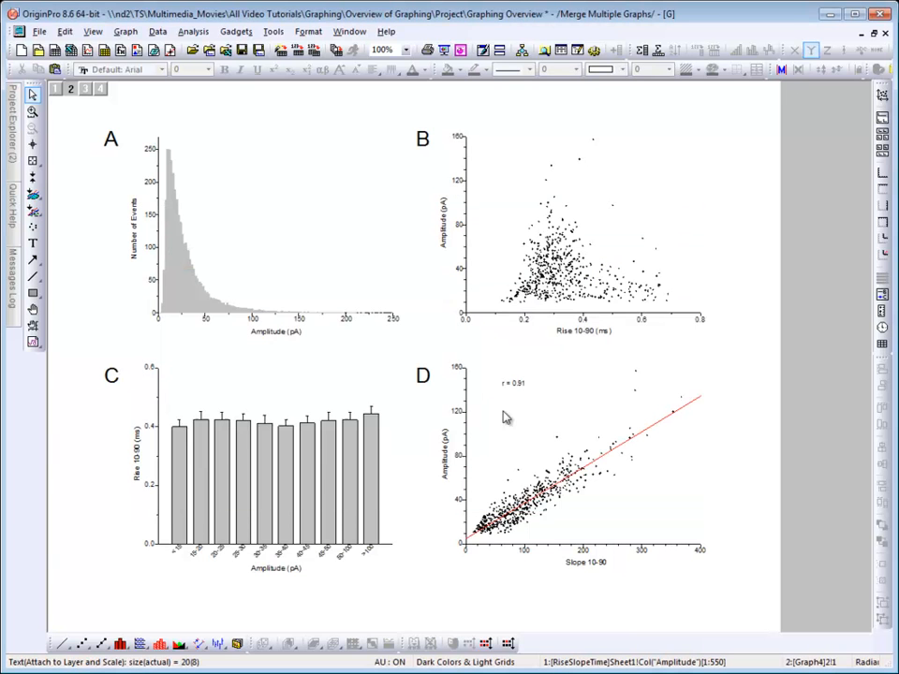
left_click(422, 138)
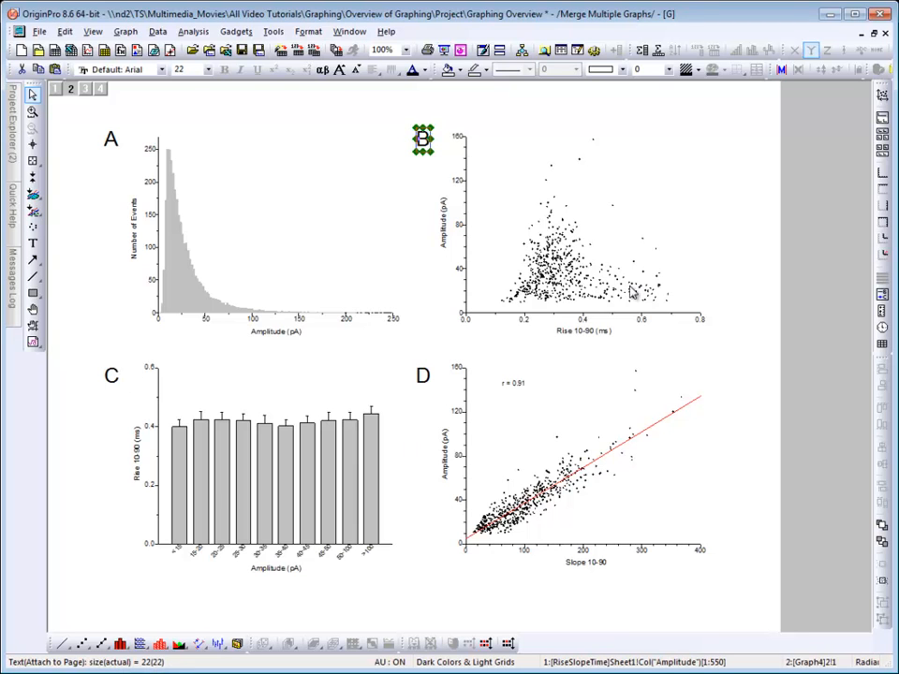
left_click(740, 241)
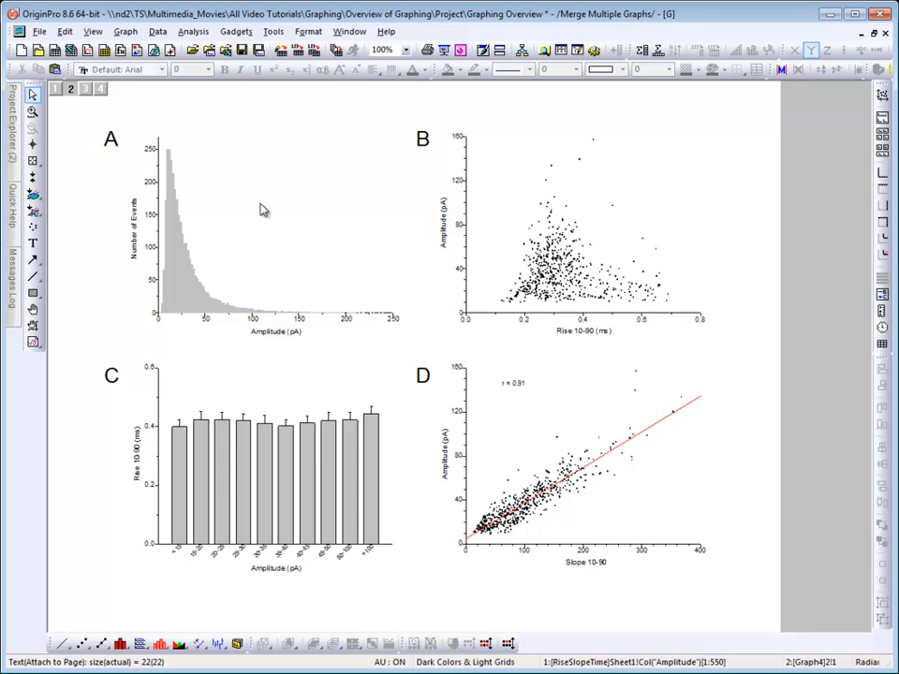
Copy the whole merged graph page to the clipboard
left_click(65, 34)
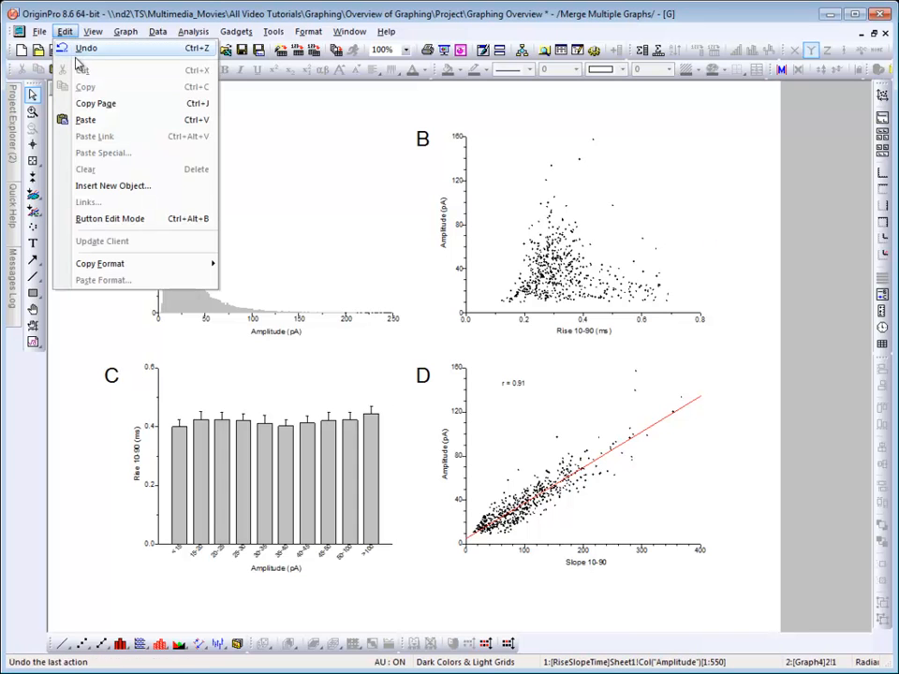
left_click(100, 104)
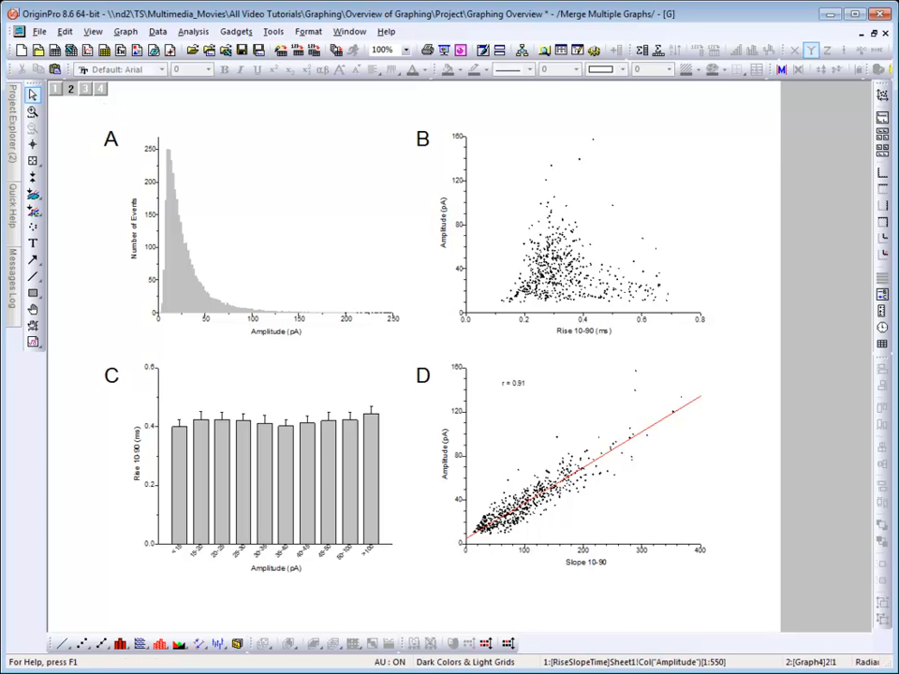
Switch to Microsoft Word and paste the copied graph page at the start of the blank document
key("alt+Tab")
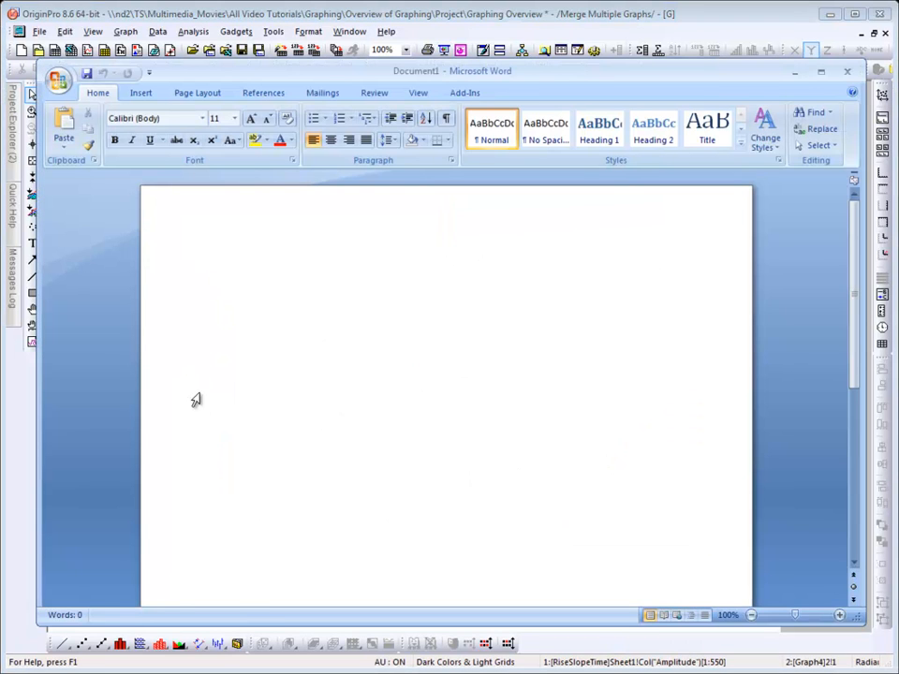
right_click(237, 256)
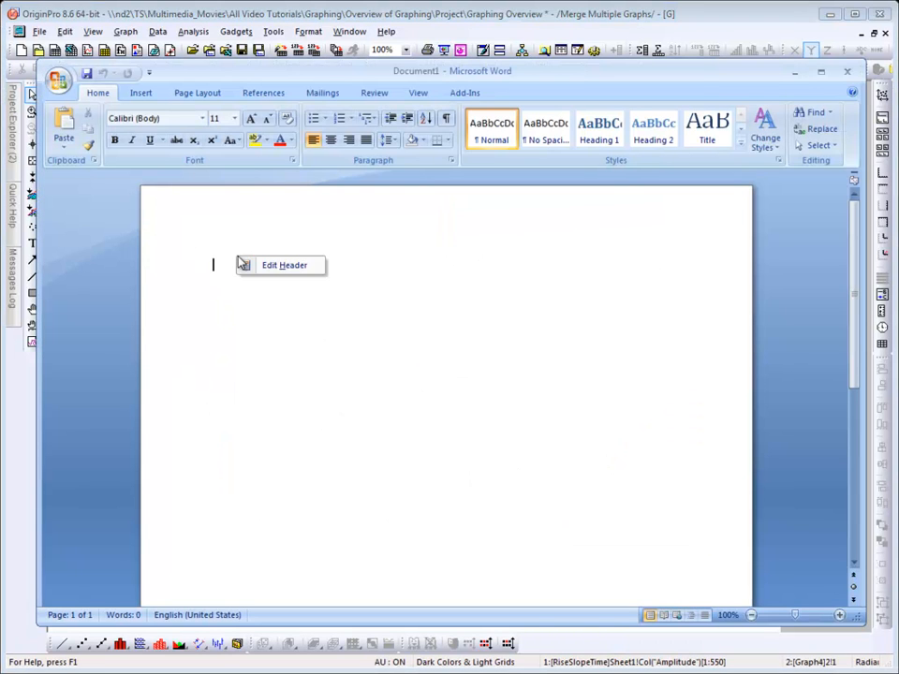
left_click(210, 267)
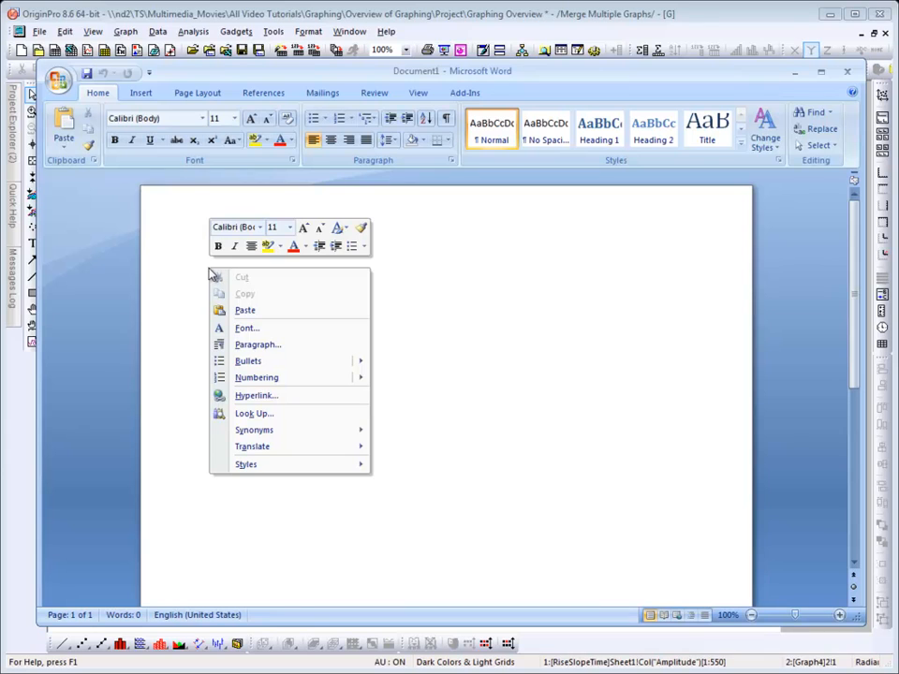
left_click(255, 311)
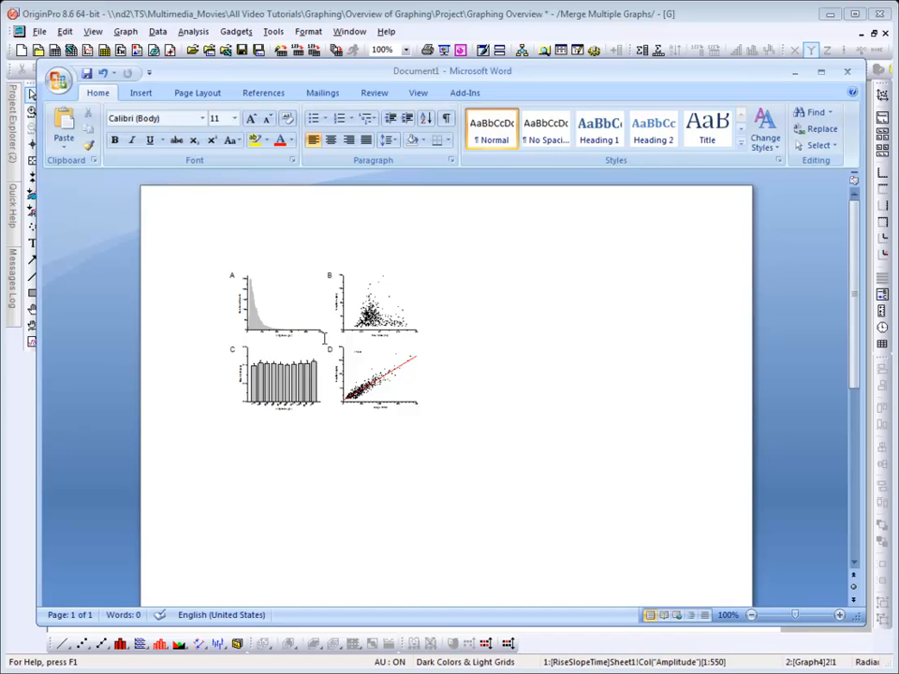
Open the graph embedded in the Word document for editing, recolour panel D's fit line blue, and return to Document1
left_click(323, 337)
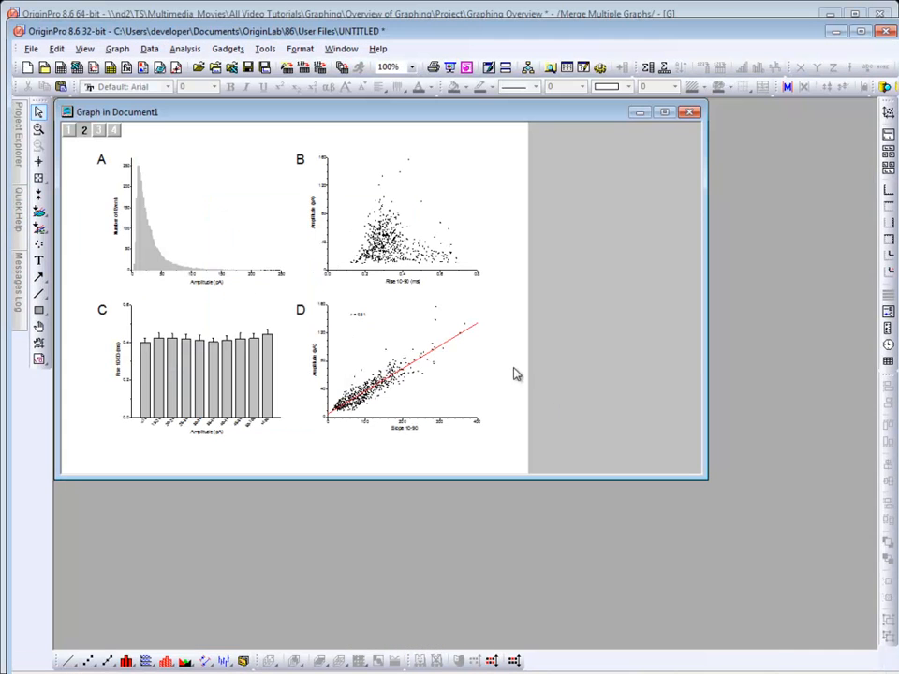
left_click(474, 327)
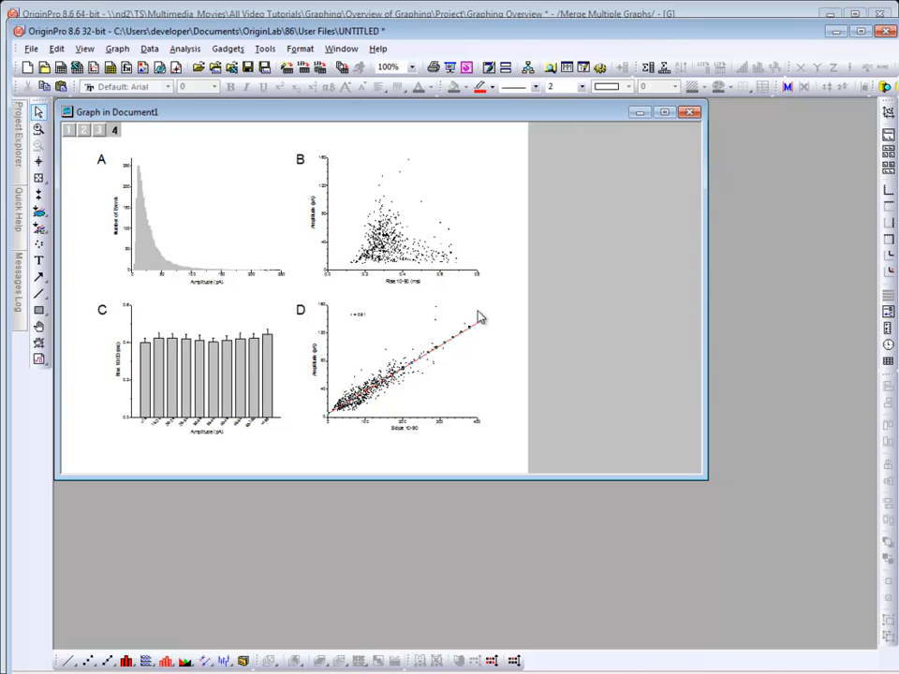
left_click(492, 87)
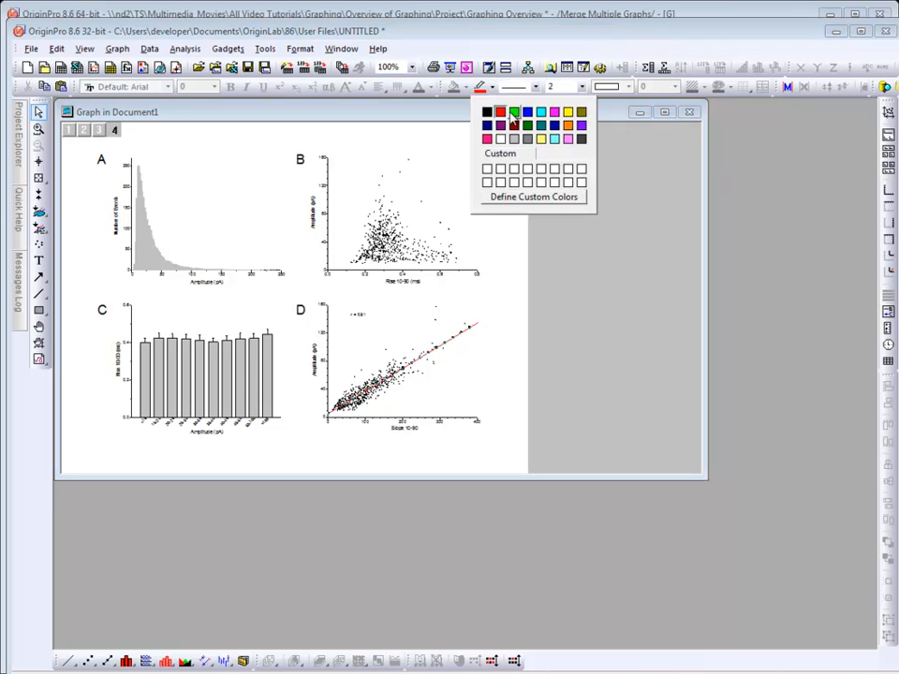
left_click(525, 116)
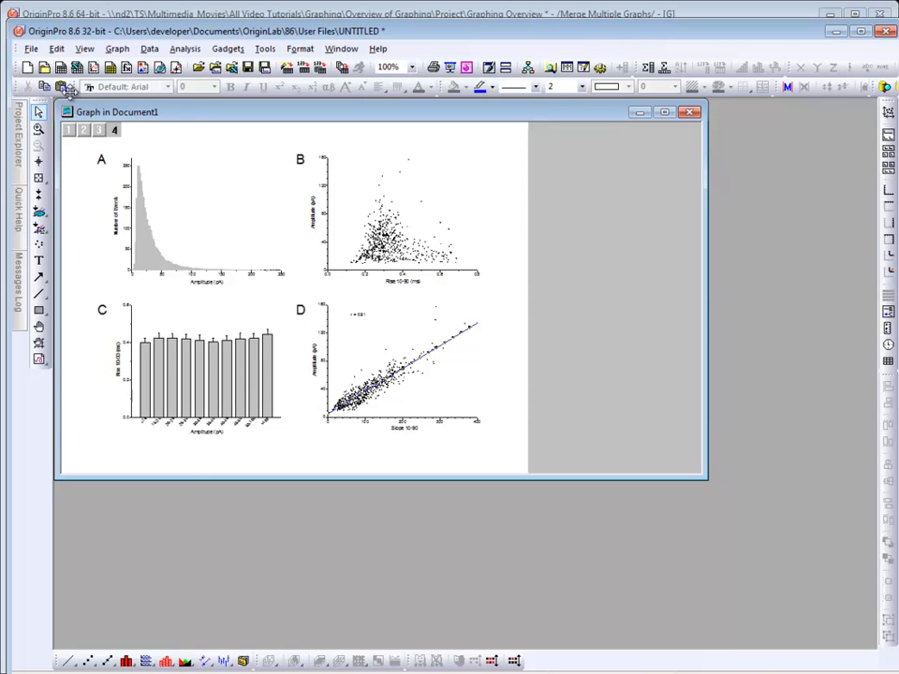
left_click(30, 48)
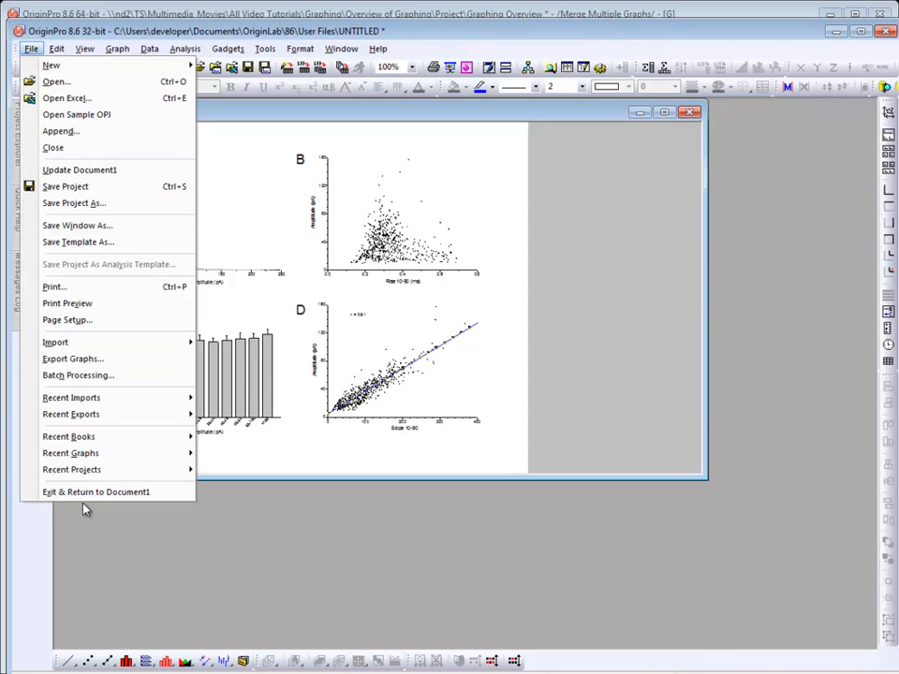
left_click(131, 494)
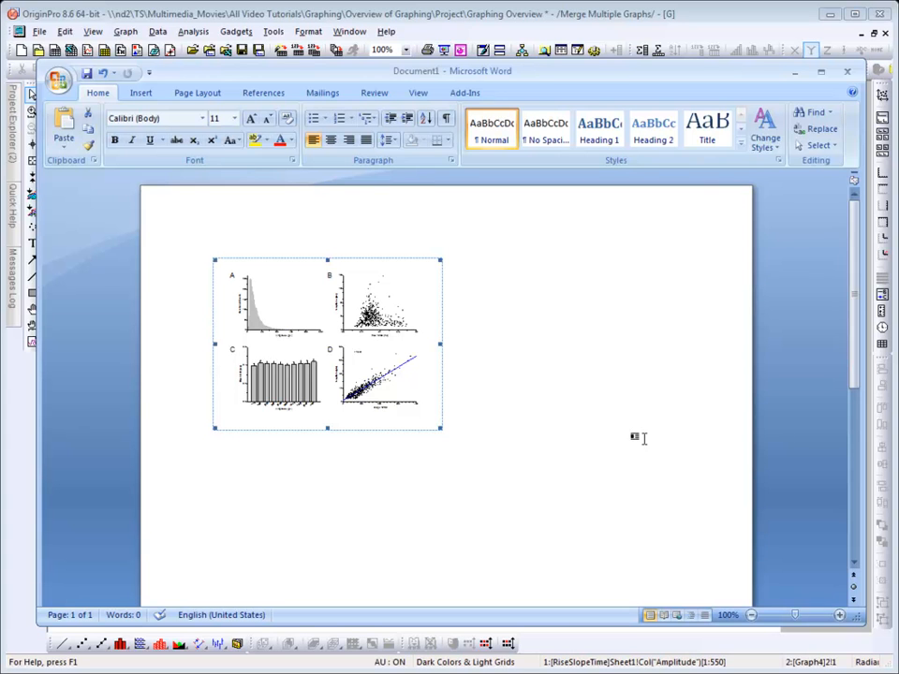
Switch back to OriginPro and start exporting the merged graph with Portable Network Graphics (*.png) as the image type
left_click(542, 16)
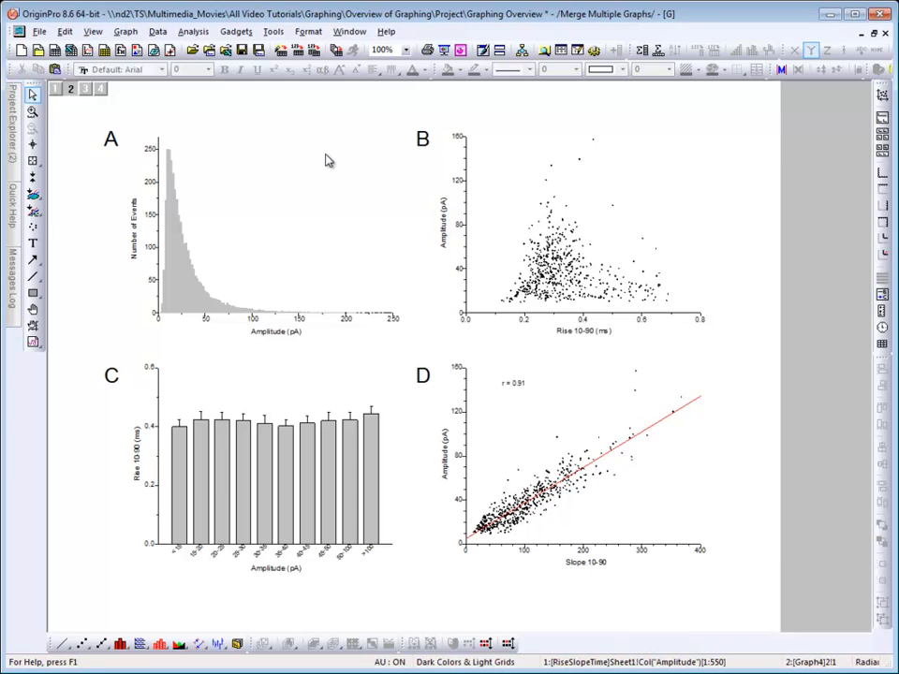
left_click(40, 32)
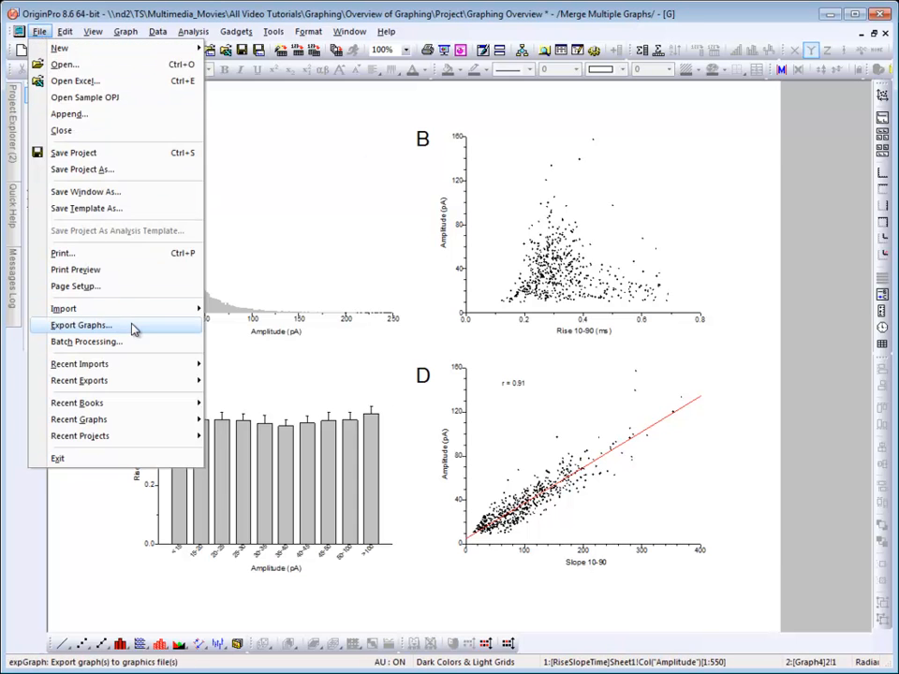
left_click(157, 326)
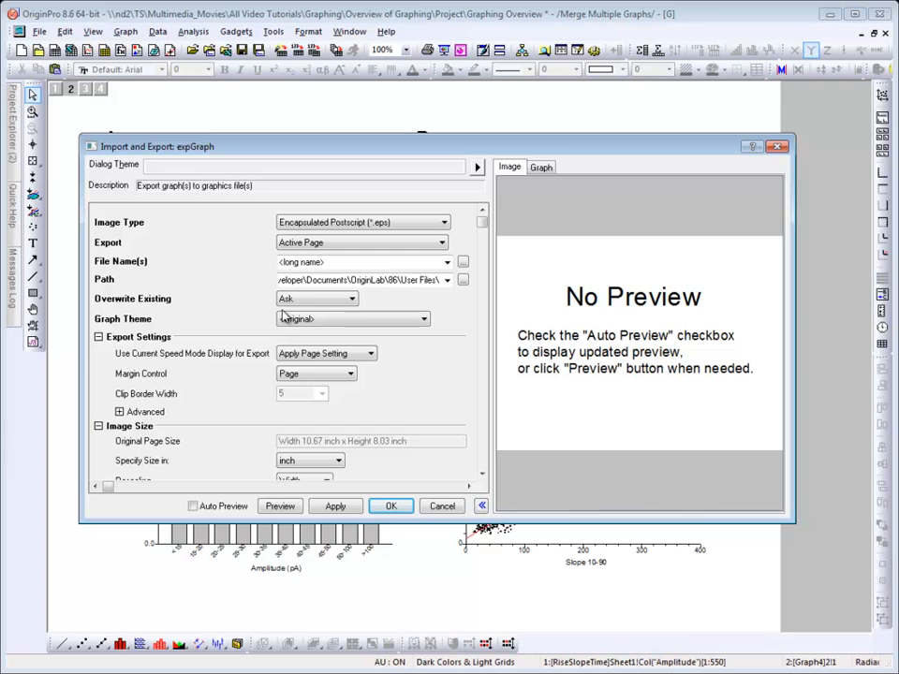
left_click(429, 225)
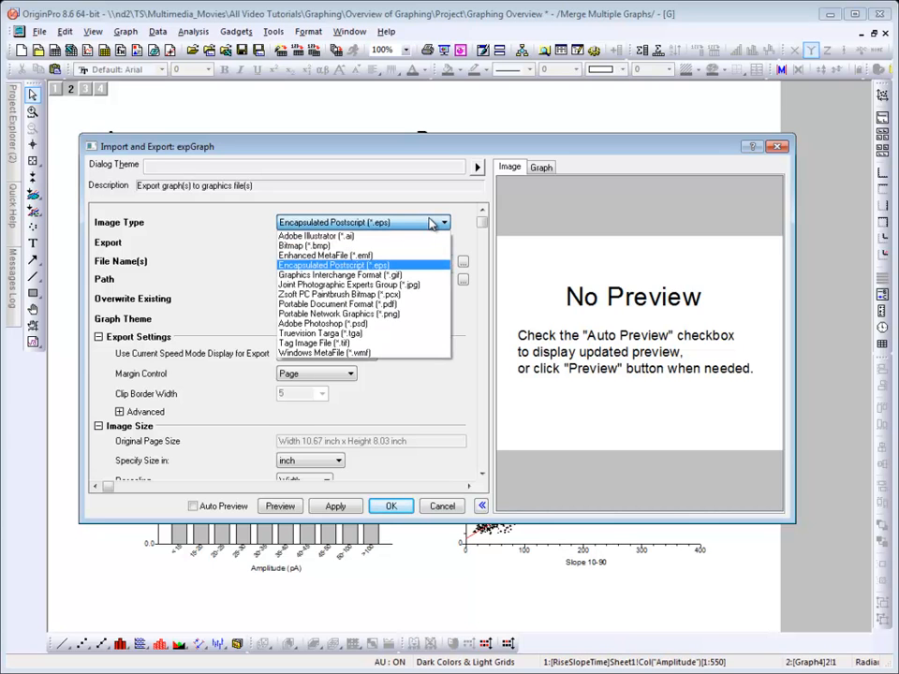
left_click(446, 316)
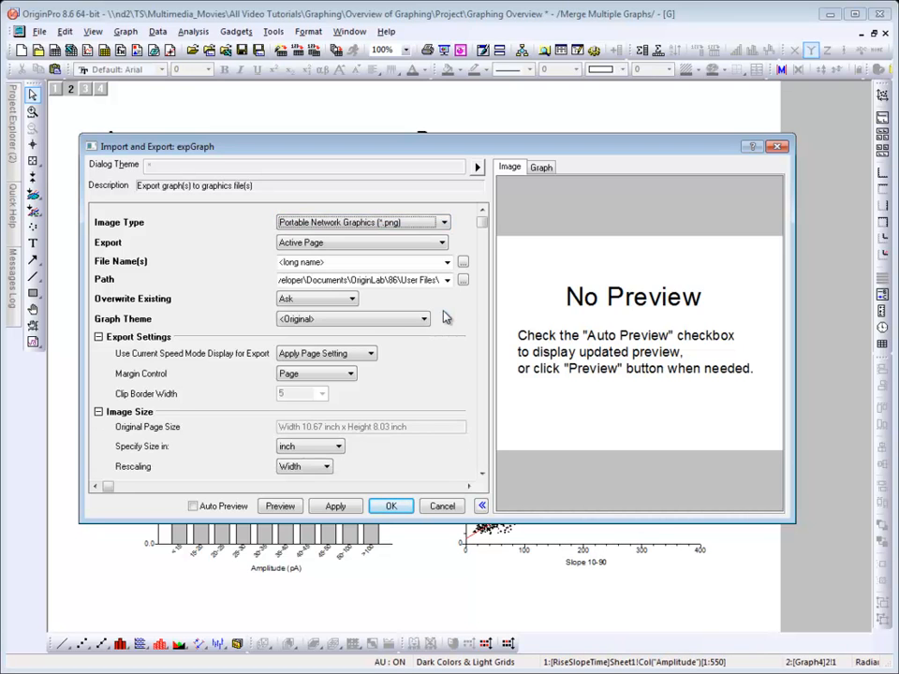
Keep Active Page as the export scope and name the exported file "my png export"
left_click(348, 246)
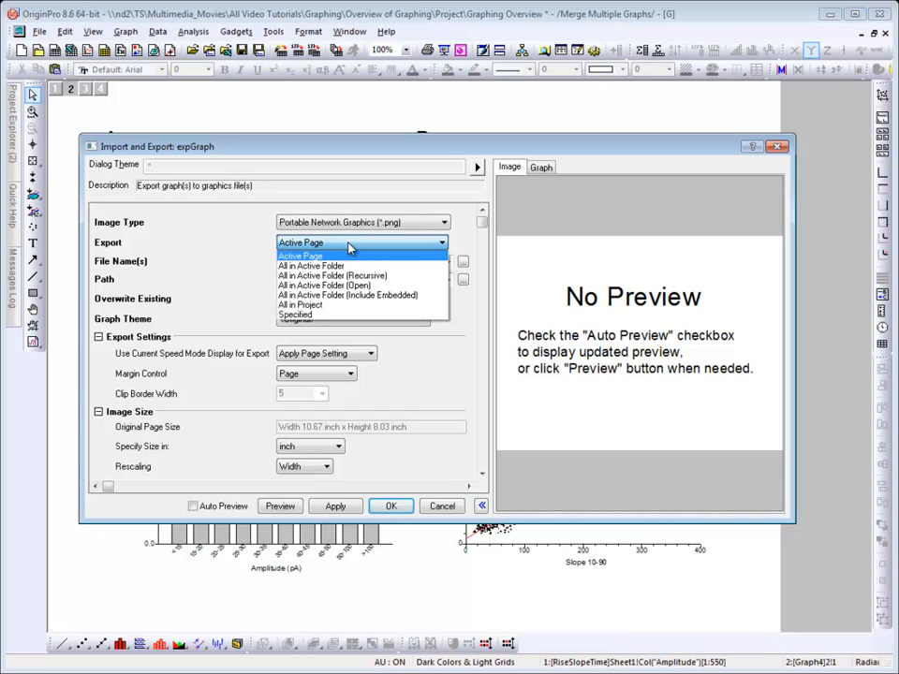
left_click(458, 249)
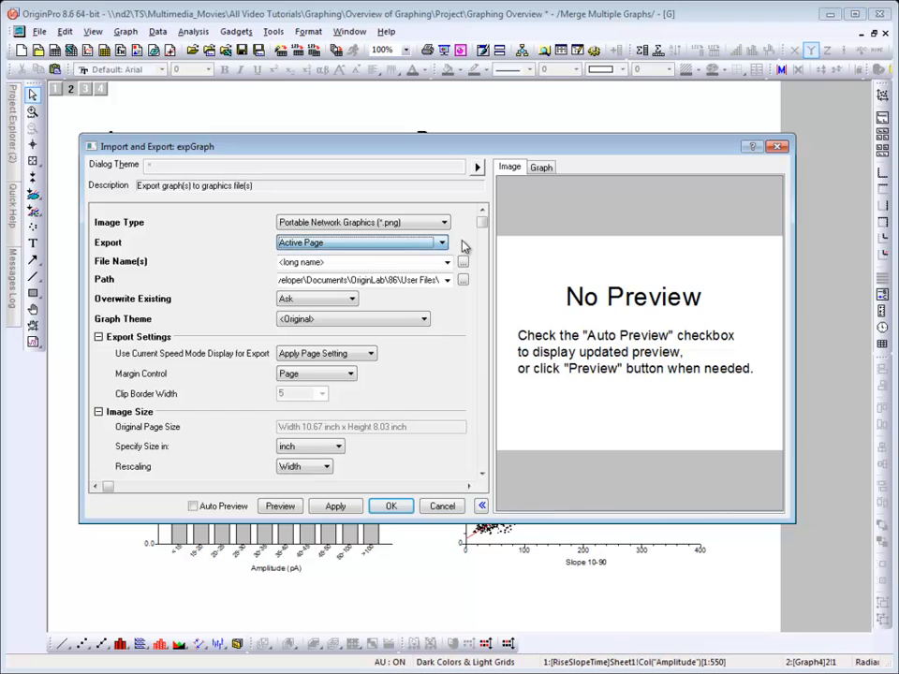
left_click(360, 262)
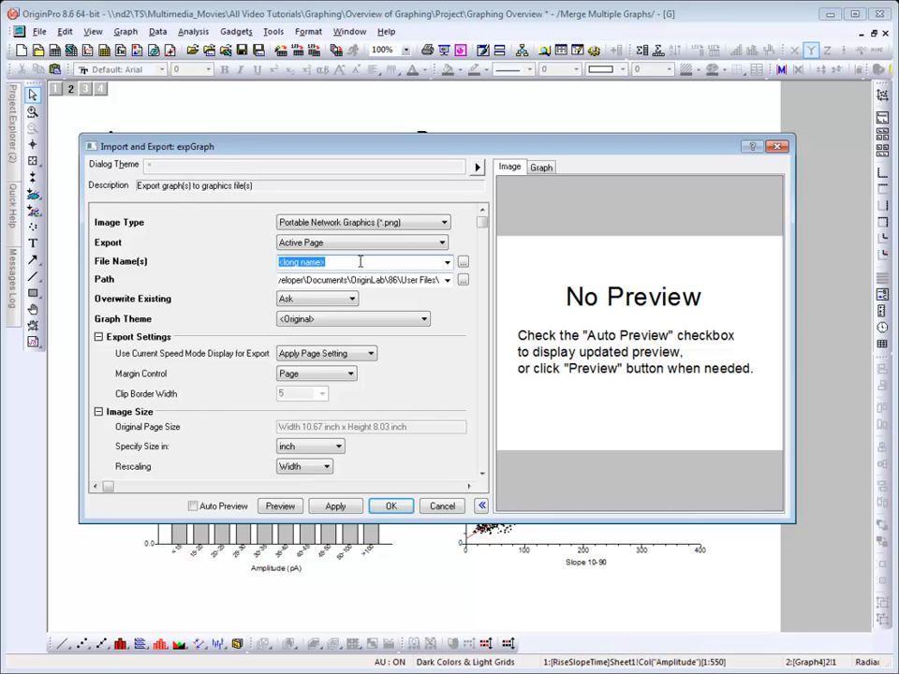
type("my png export")
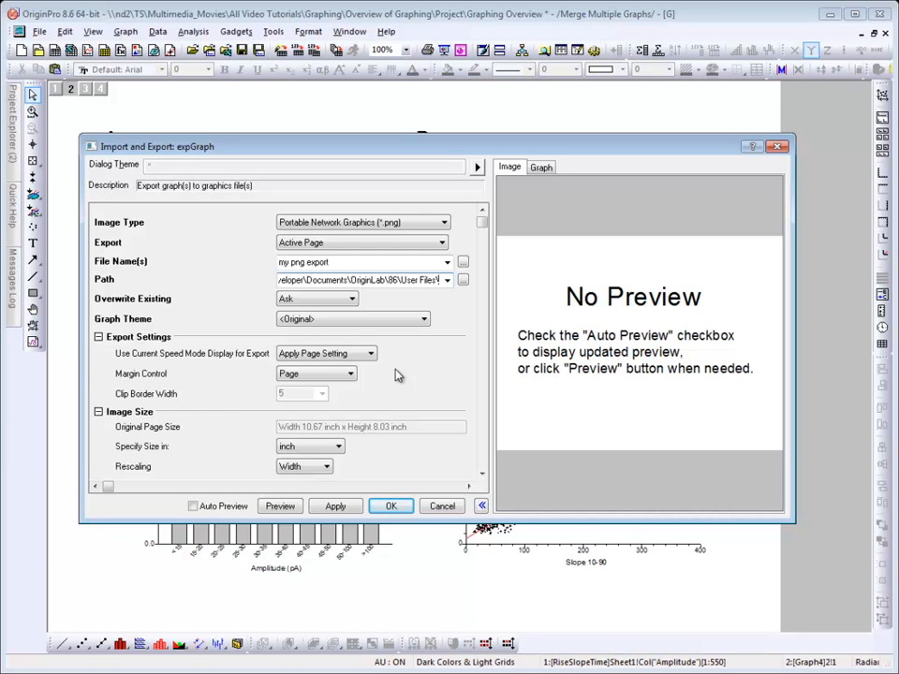
left_click(385, 455)
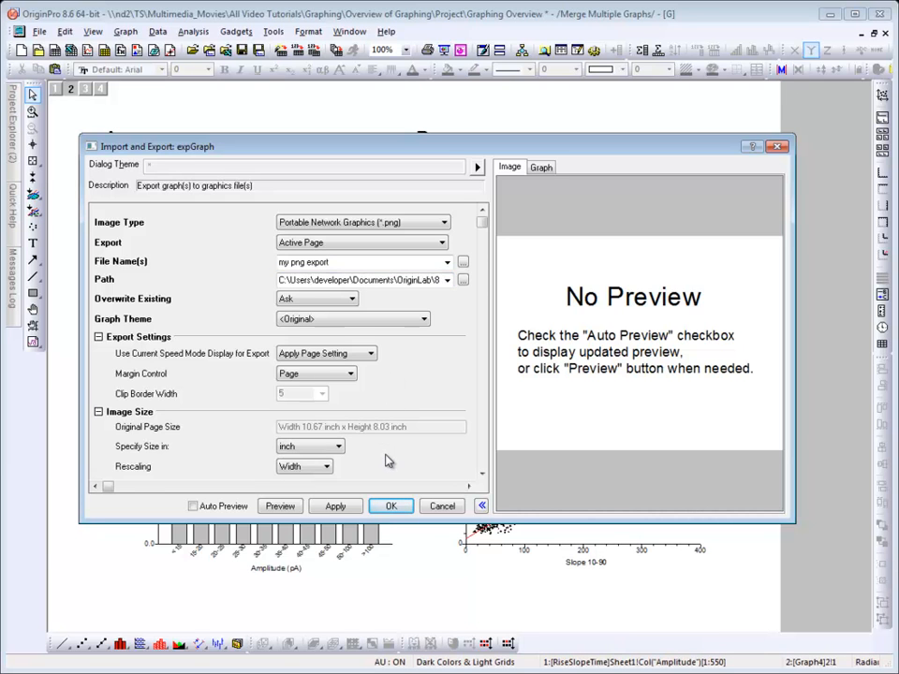
Turn off the automatic fit width, set it to 5 inches, and enable the auto preview showing the whole graph
scroll(388, 461, "down", 2)
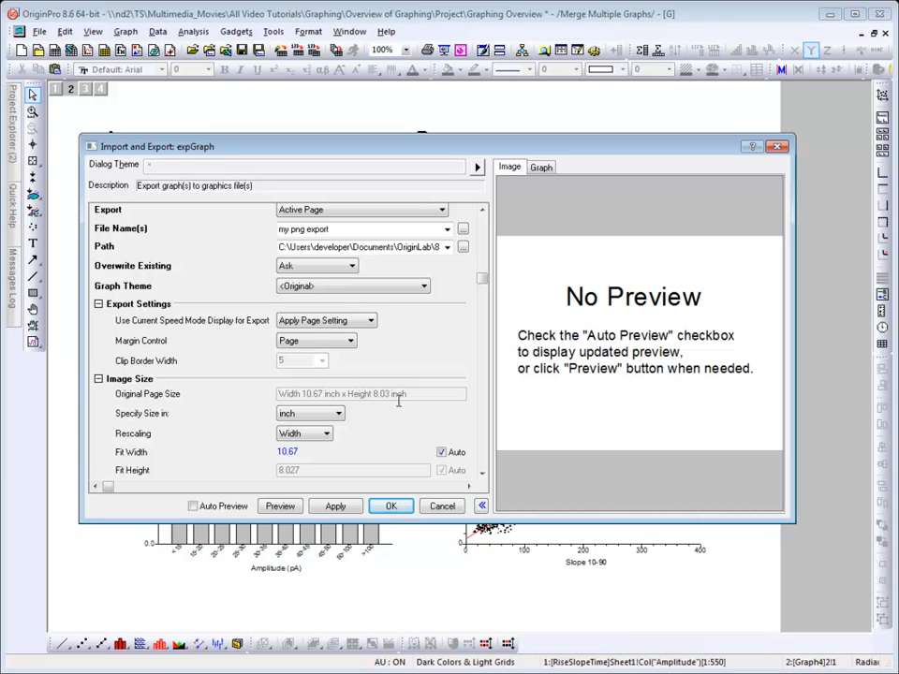
scroll(389, 424, "down", 2)
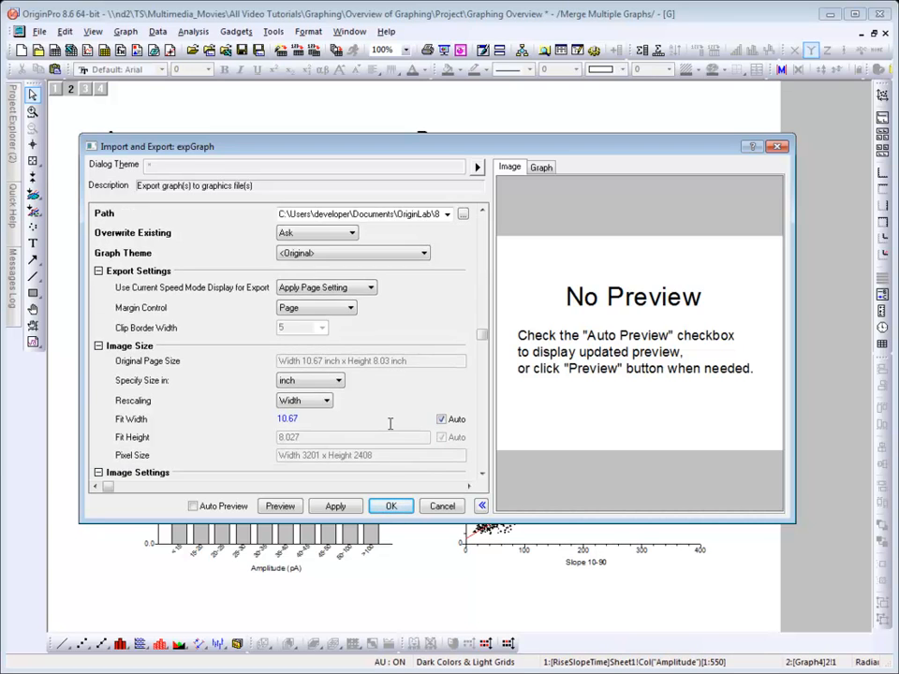
left_click(442, 420)
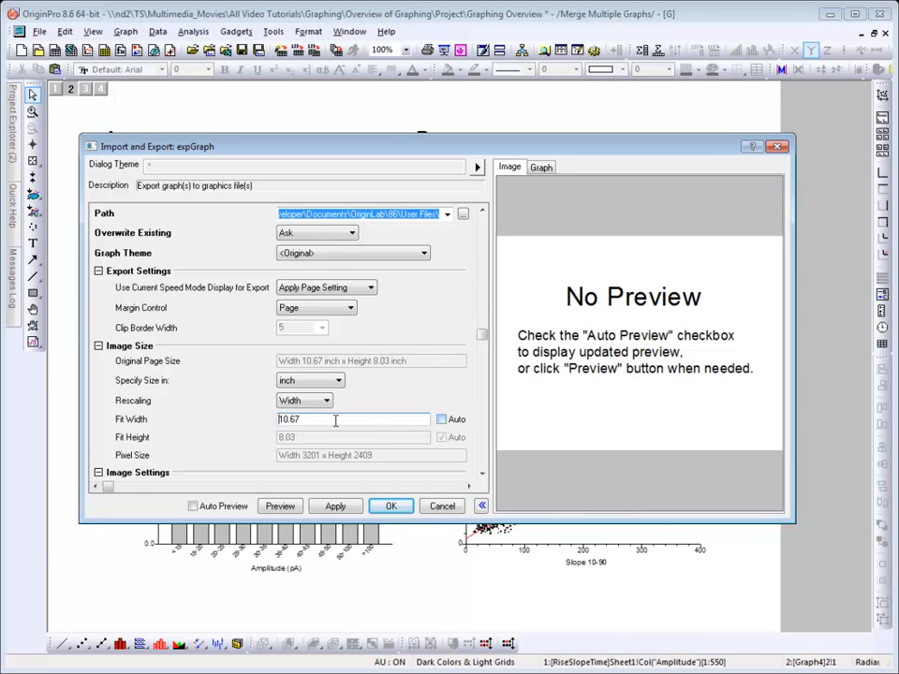
left_click_drag(303, 420, 260, 420)
type("5")
left_click(394, 404)
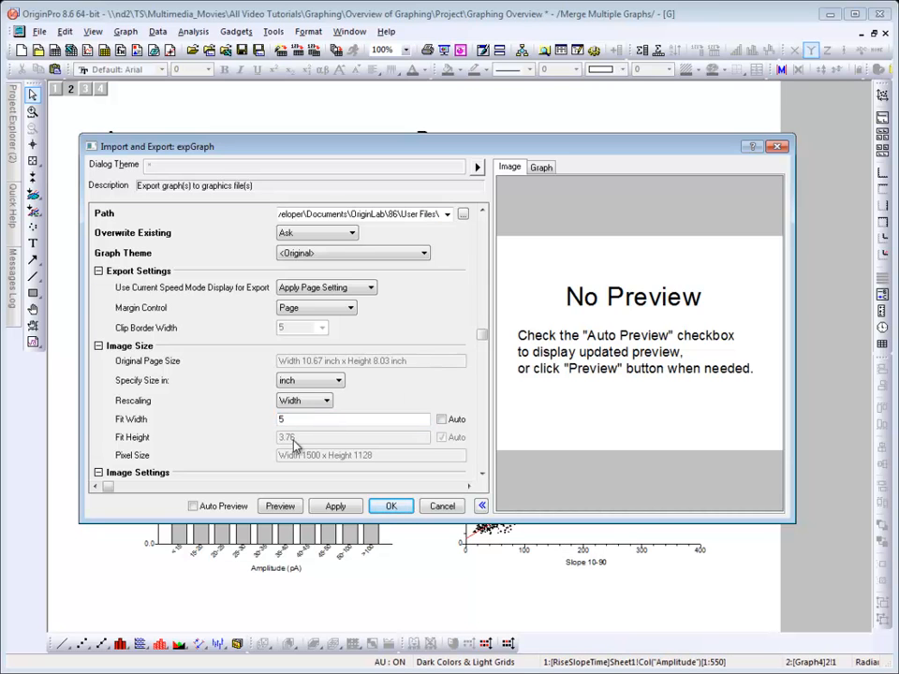
left_click(194, 505)
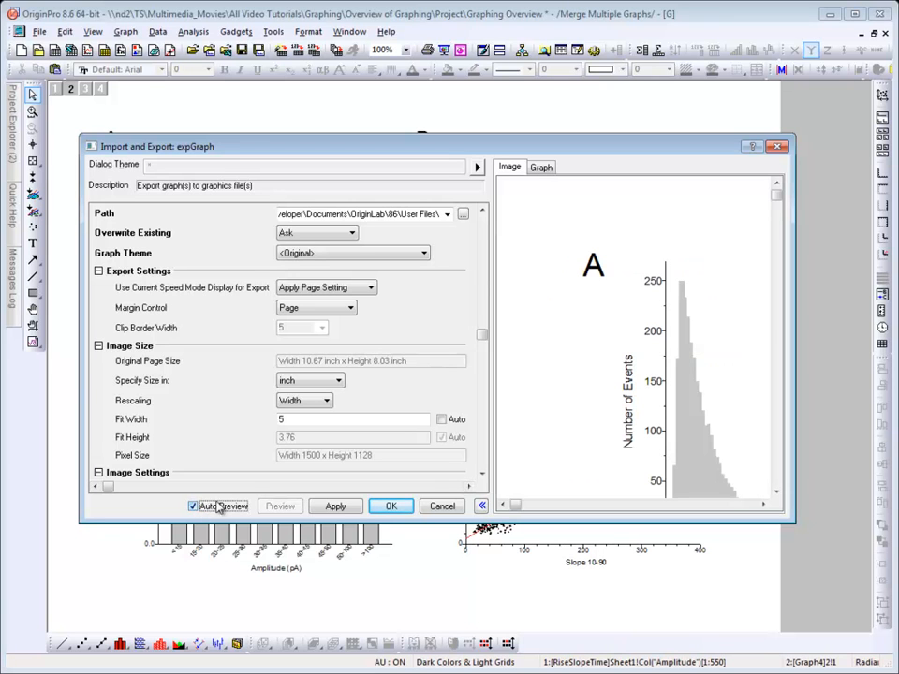
left_click(549, 169)
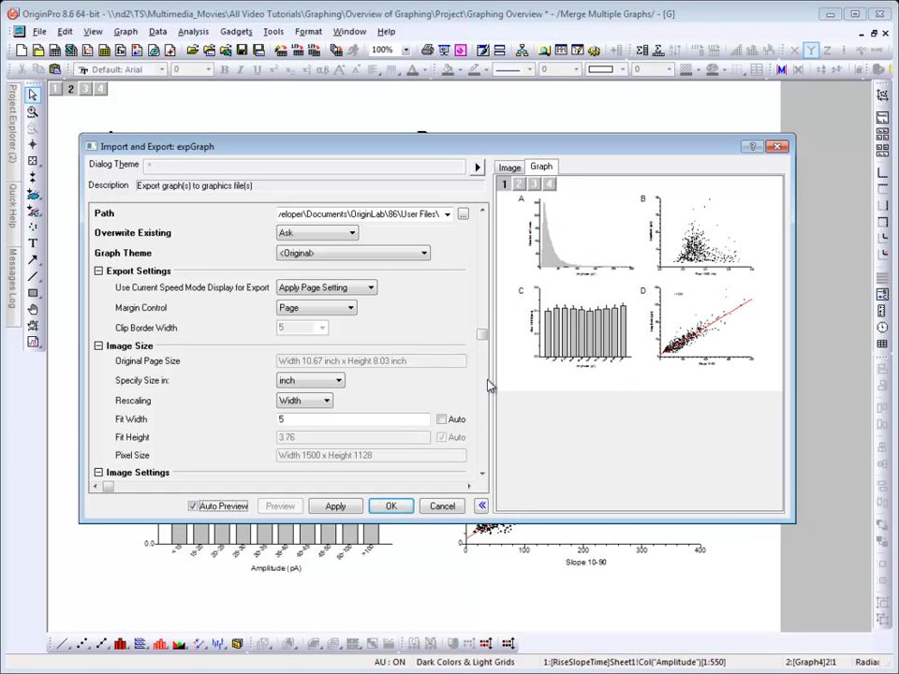
Set the PNG resolution to 72 DPI and export the graph
left_click(482, 475)
left_click(482, 476)
left_click(482, 475)
left_click(482, 475)
left_click(482, 475)
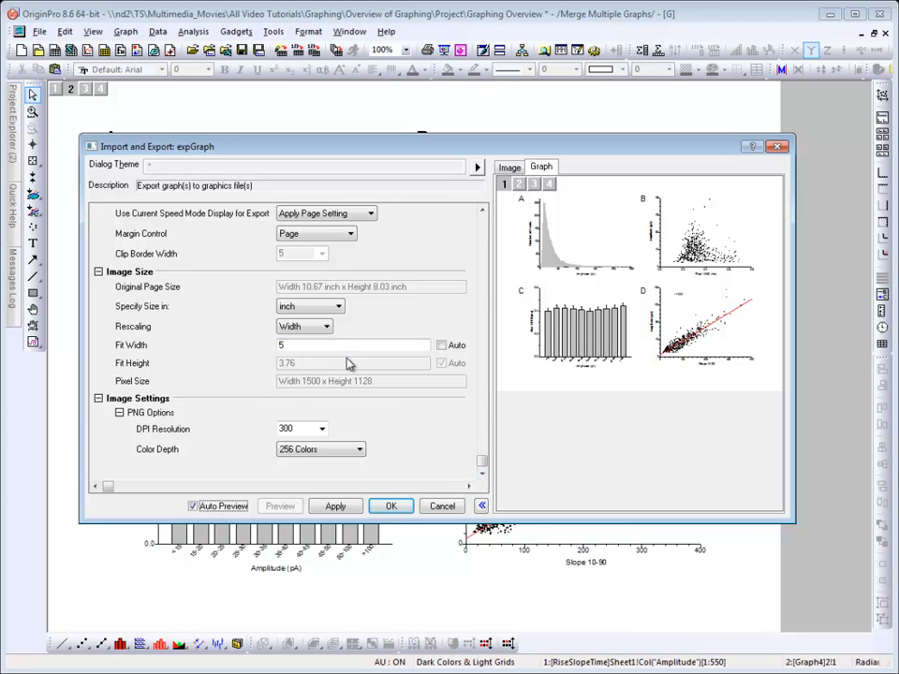
left_click(322, 429)
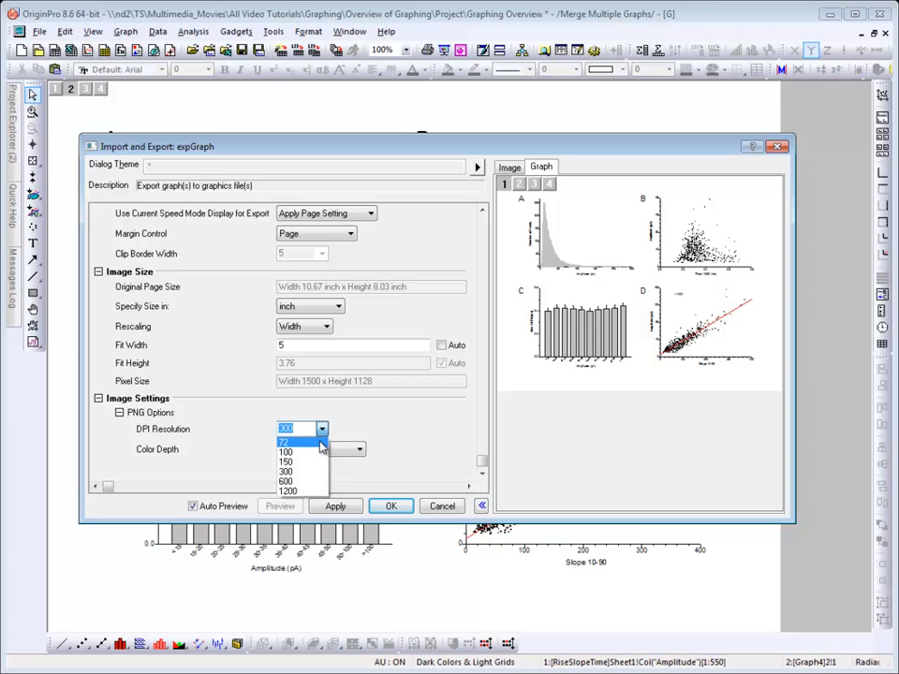
left_click(320, 444)
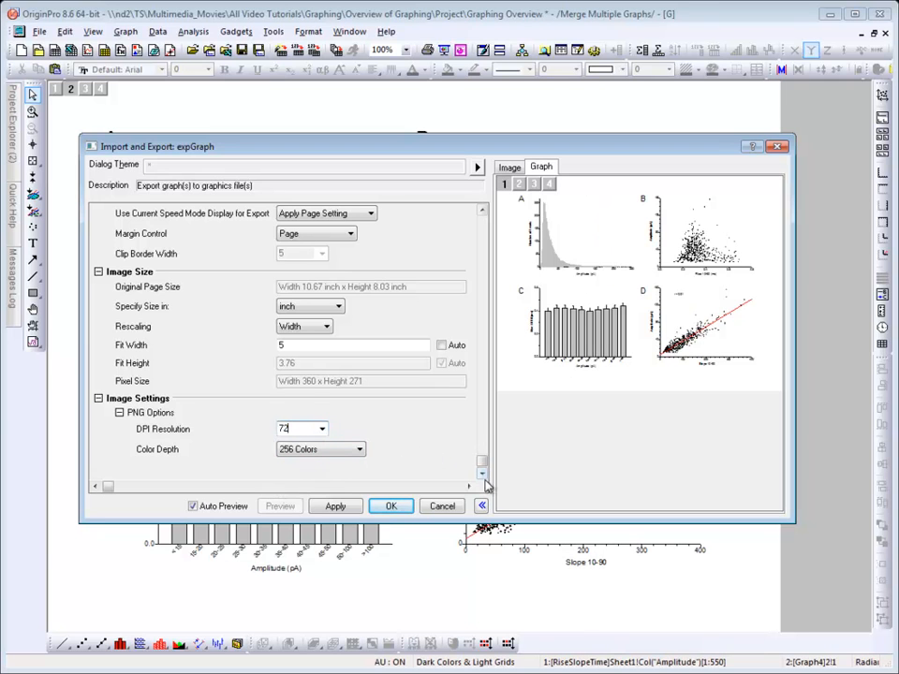
left_click(393, 506)
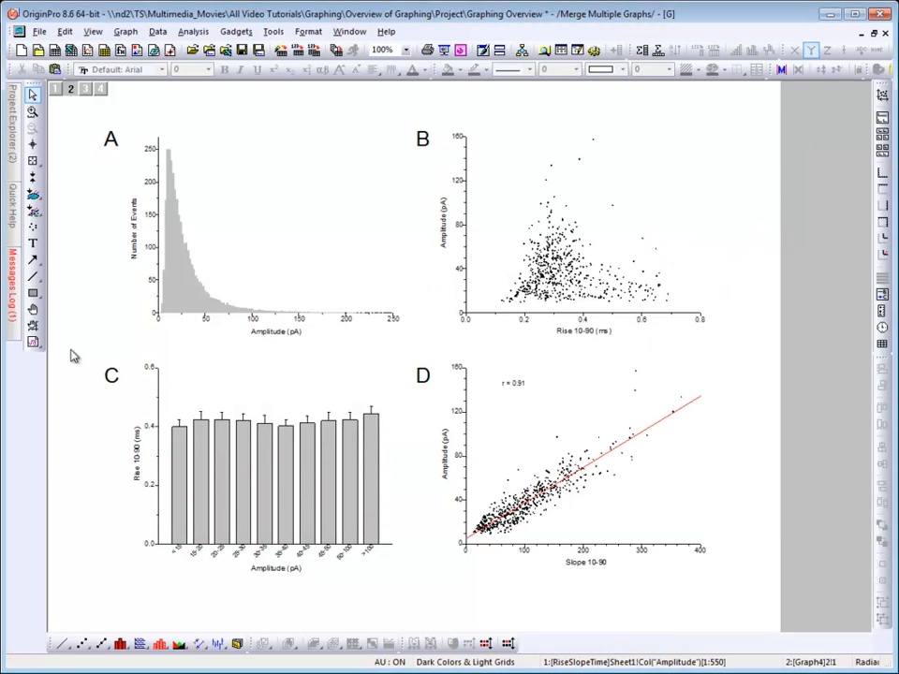
Check the export message, find "my png export" in the User Files folder sorted by date modified, and check its image dimensions
mouse_move(13, 314)
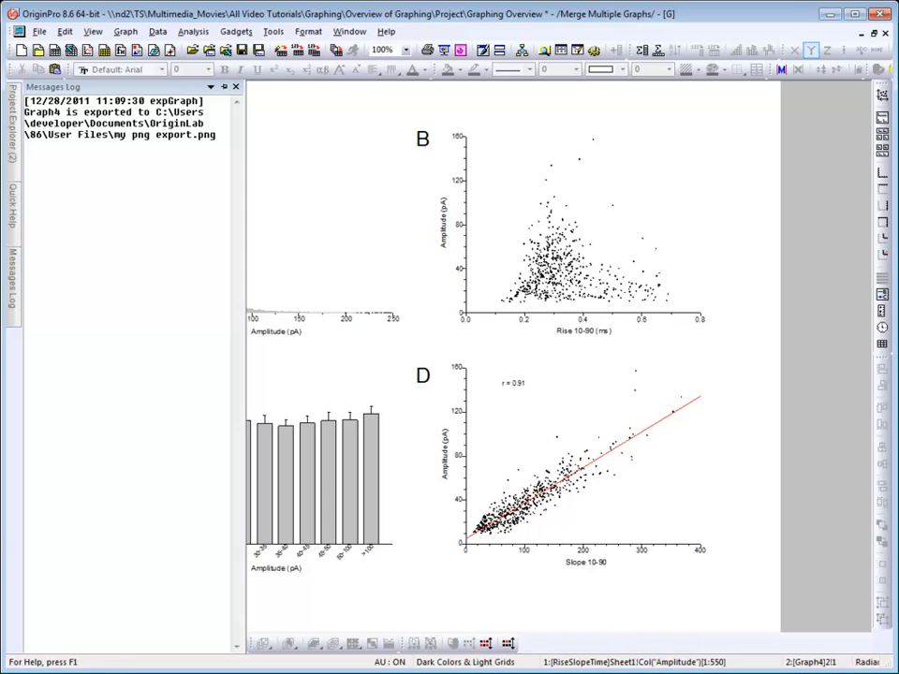
key("alt+Tab")
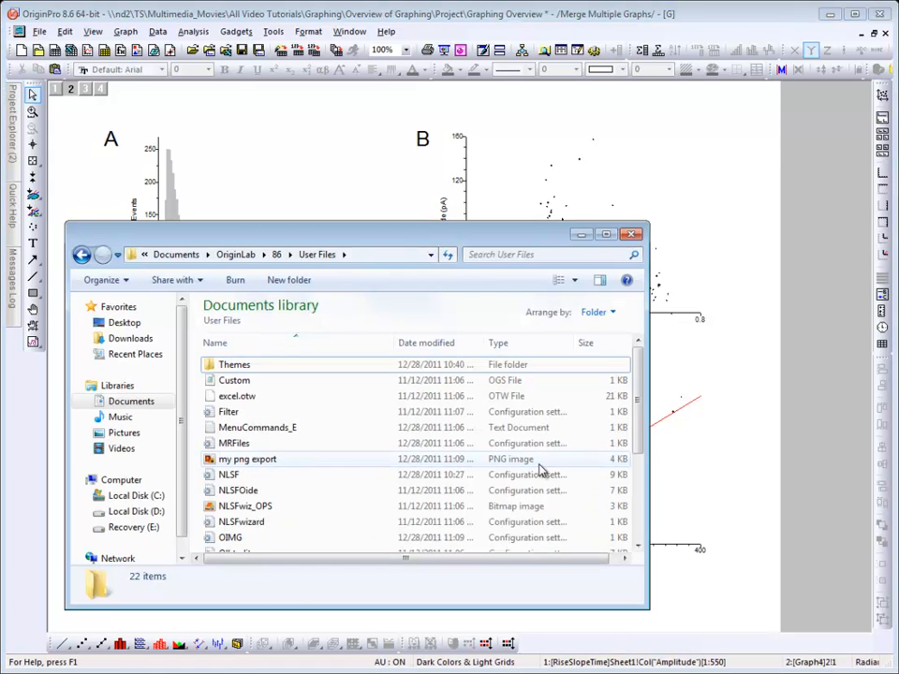
left_click(427, 344)
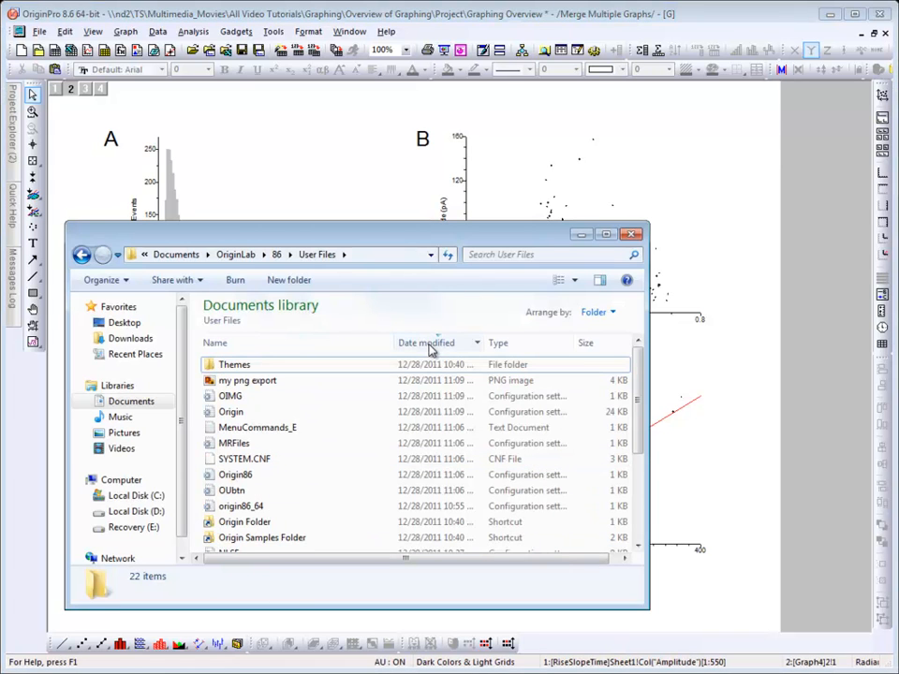
left_click(241, 386)
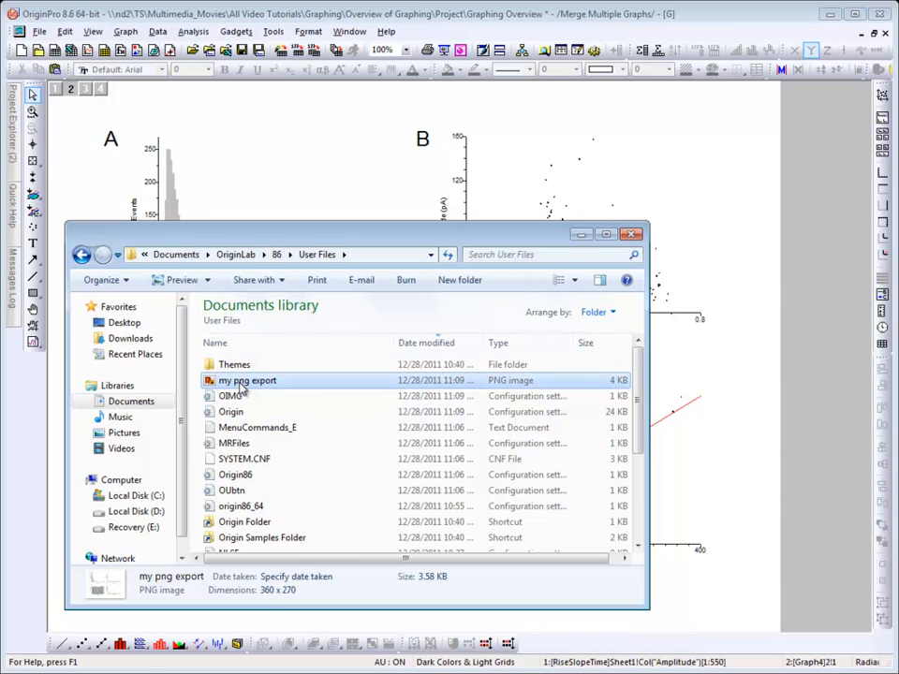
right_click(290, 385)
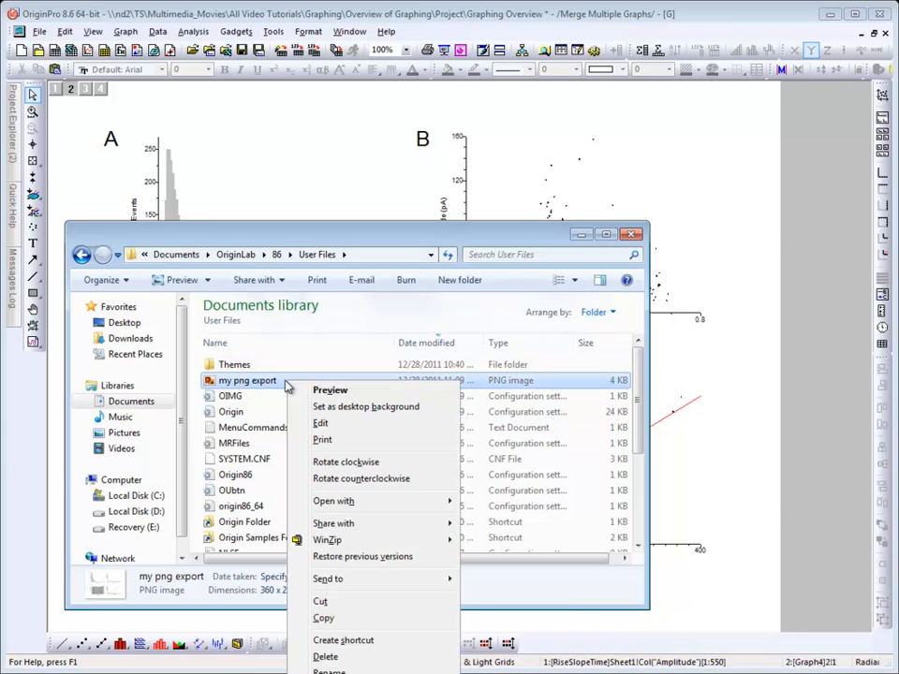
left_click(285, 382)
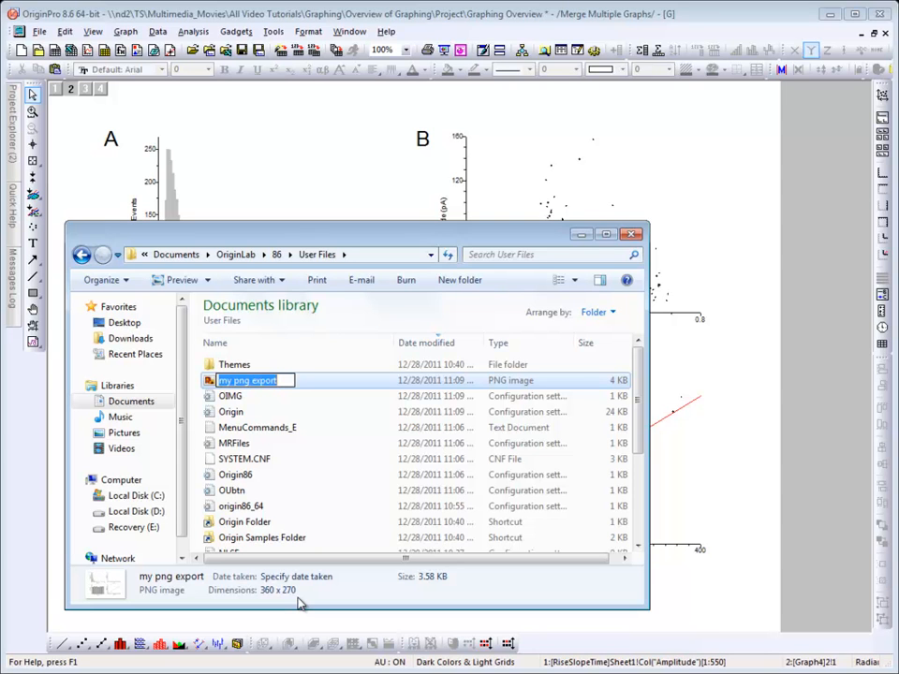
left_click(573, 15)
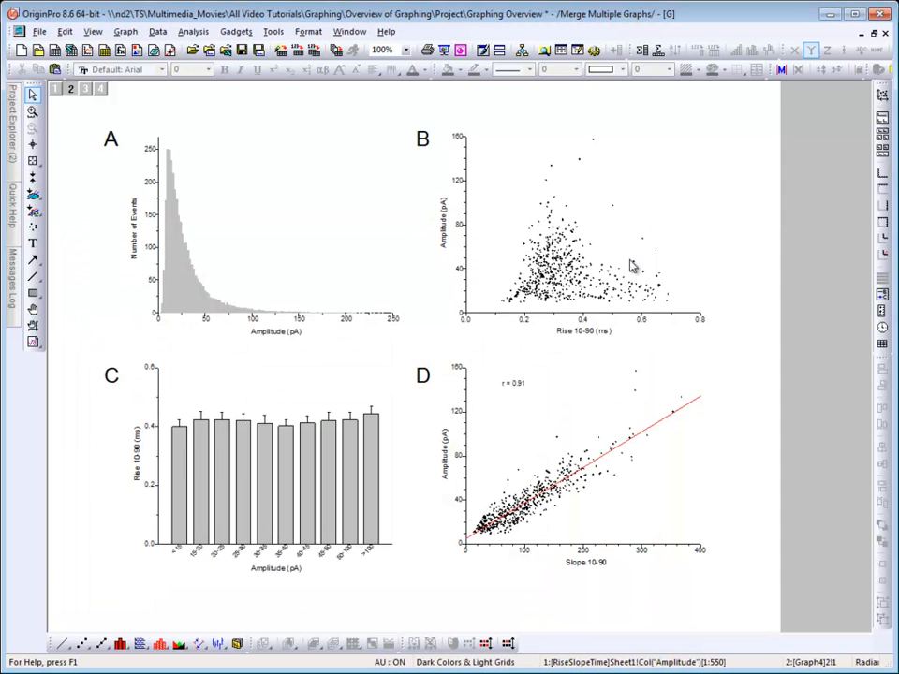